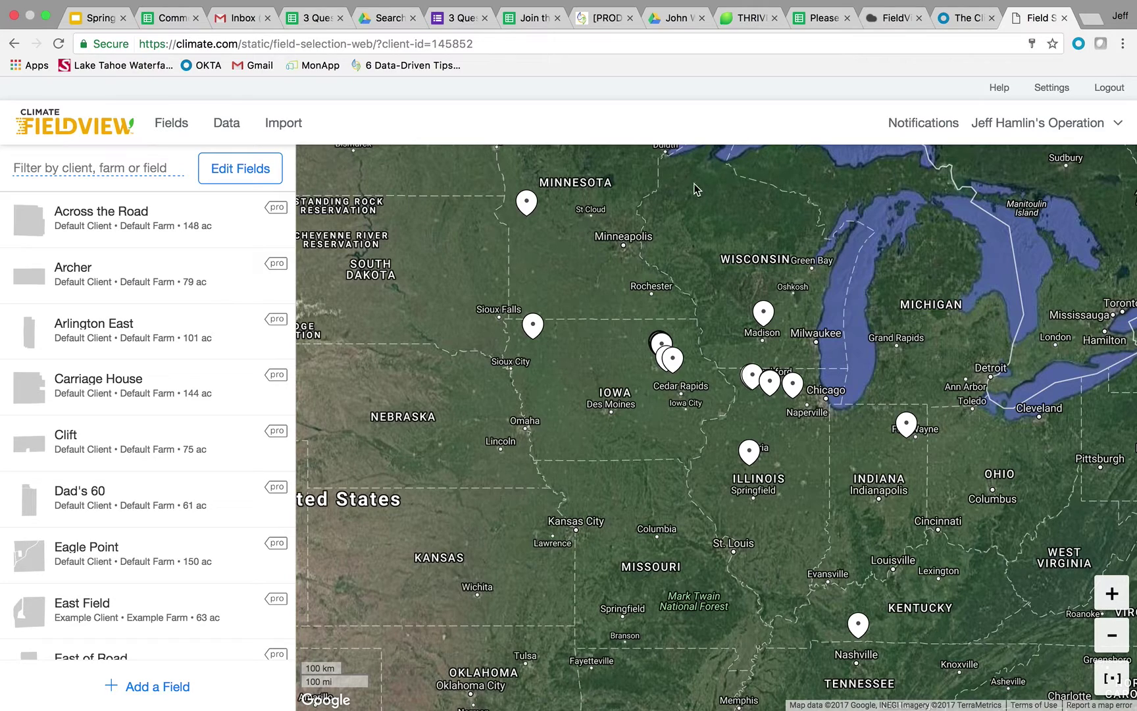
Step: Open the Sharing Management page from the Settings menu
{"action": "left_click", "coordinate": [1057, 96]}
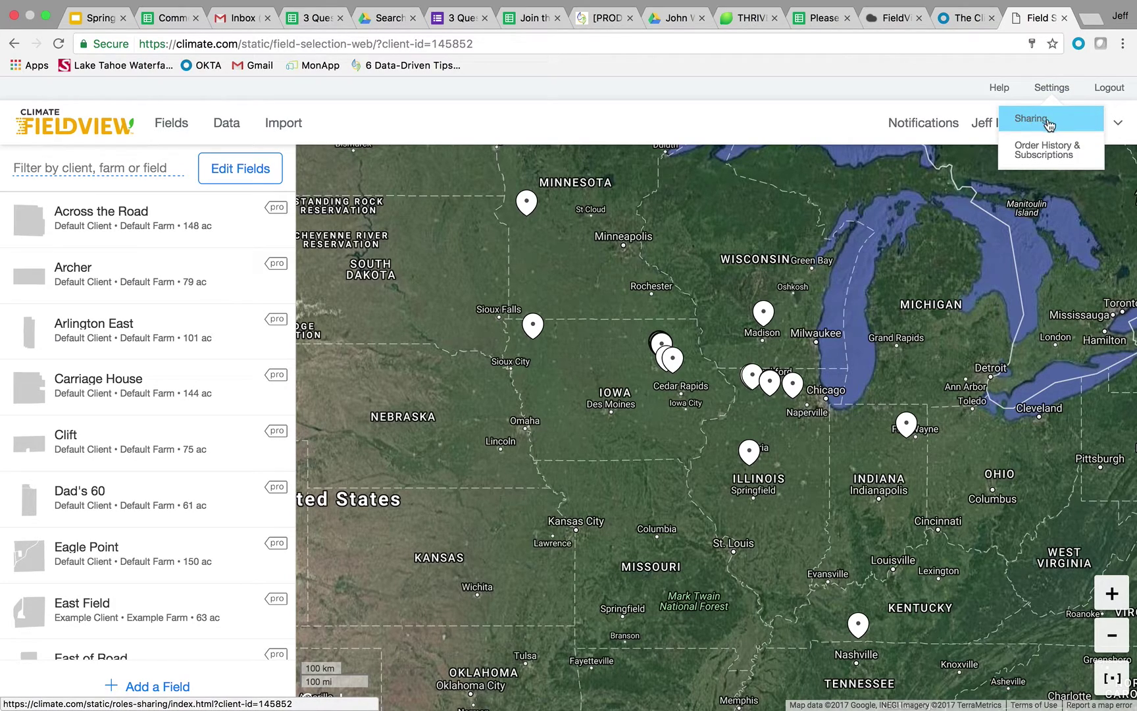
{"action": "left_click", "coordinate": [1053, 123]}
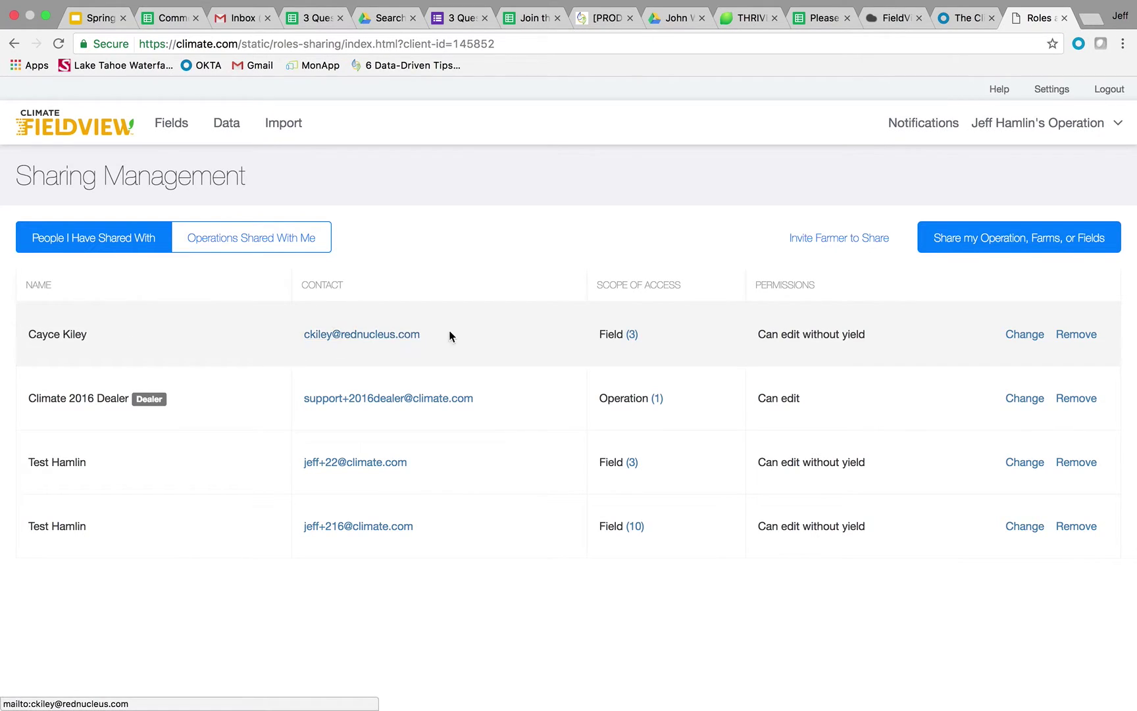
{"action": "left_click", "coordinate": [633, 335]}
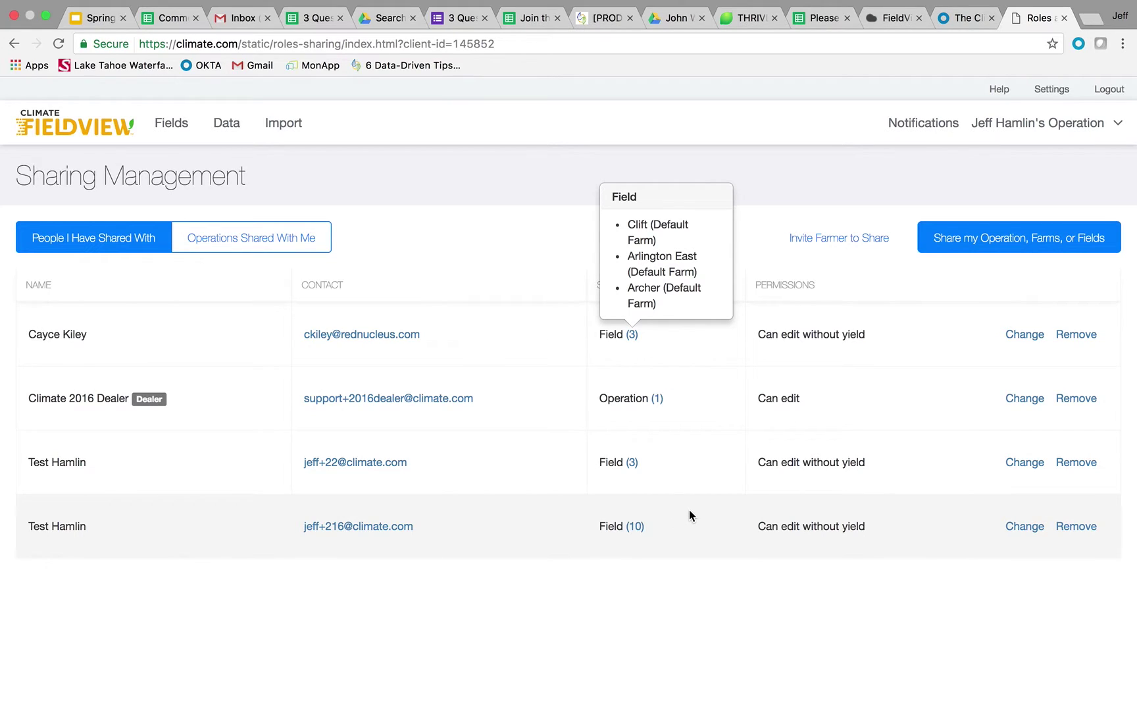
{"action": "left_click", "coordinate": [495, 255]}
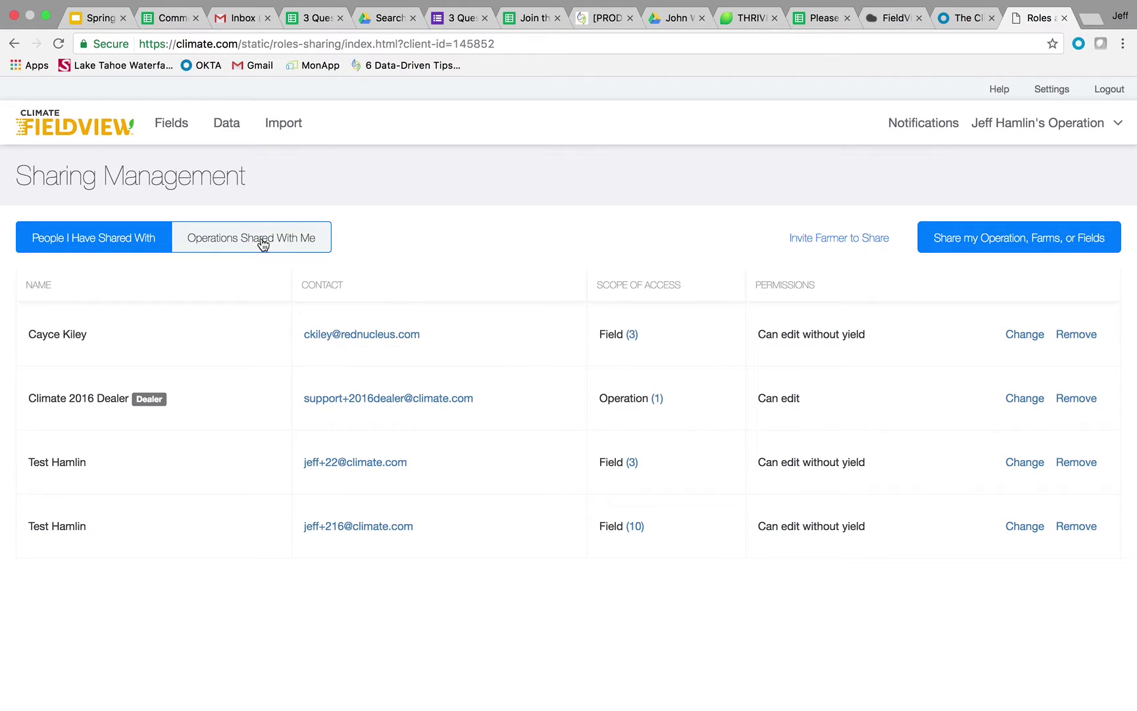
Step: Review the fields in the two operations shared with me: 4 fields and 1 field
{"action": "left_click", "coordinate": [263, 245]}
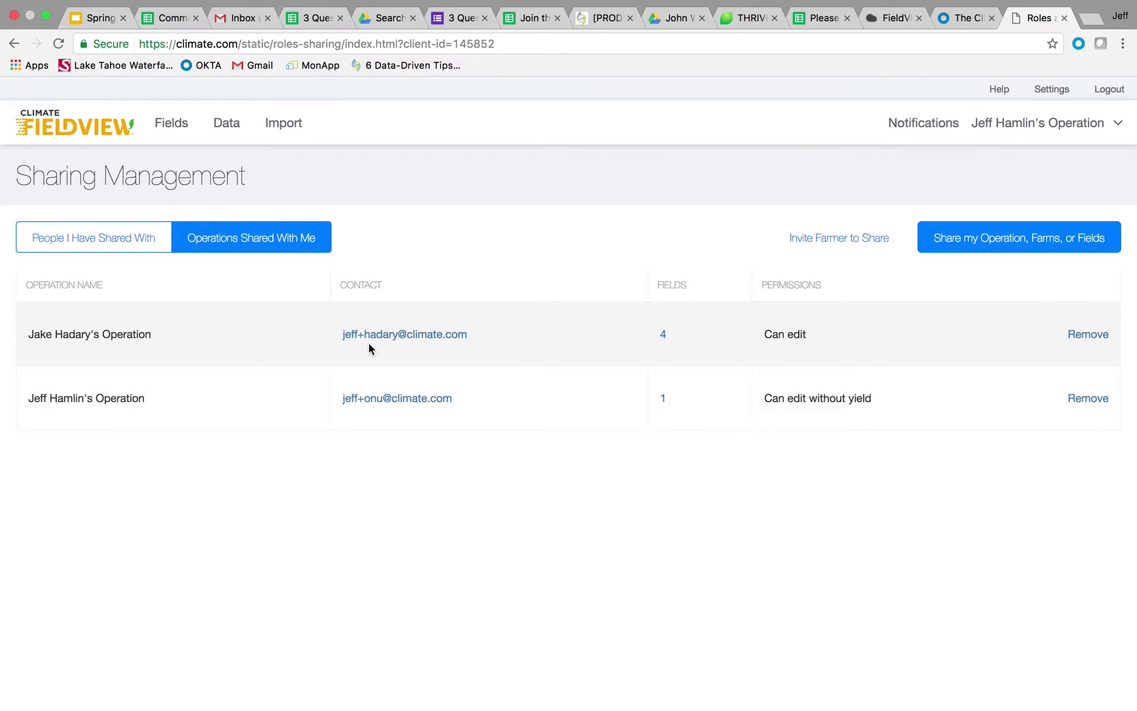
{"action": "left_click", "coordinate": [665, 337]}
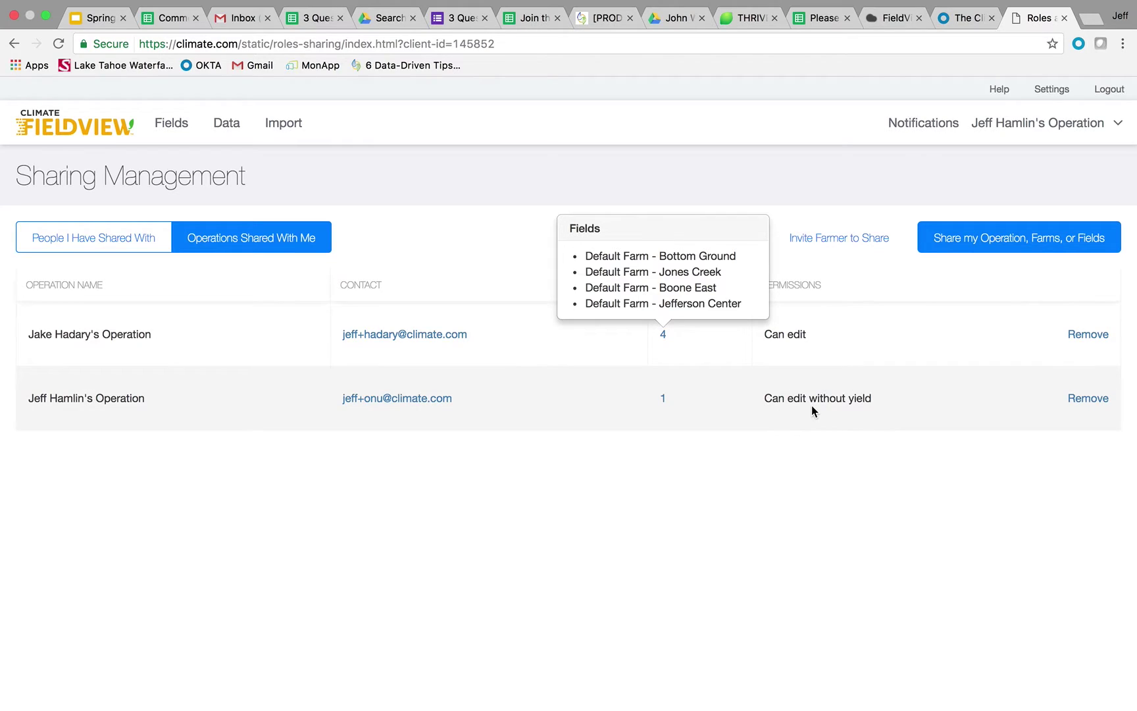
{"action": "left_click", "coordinate": [663, 399]}
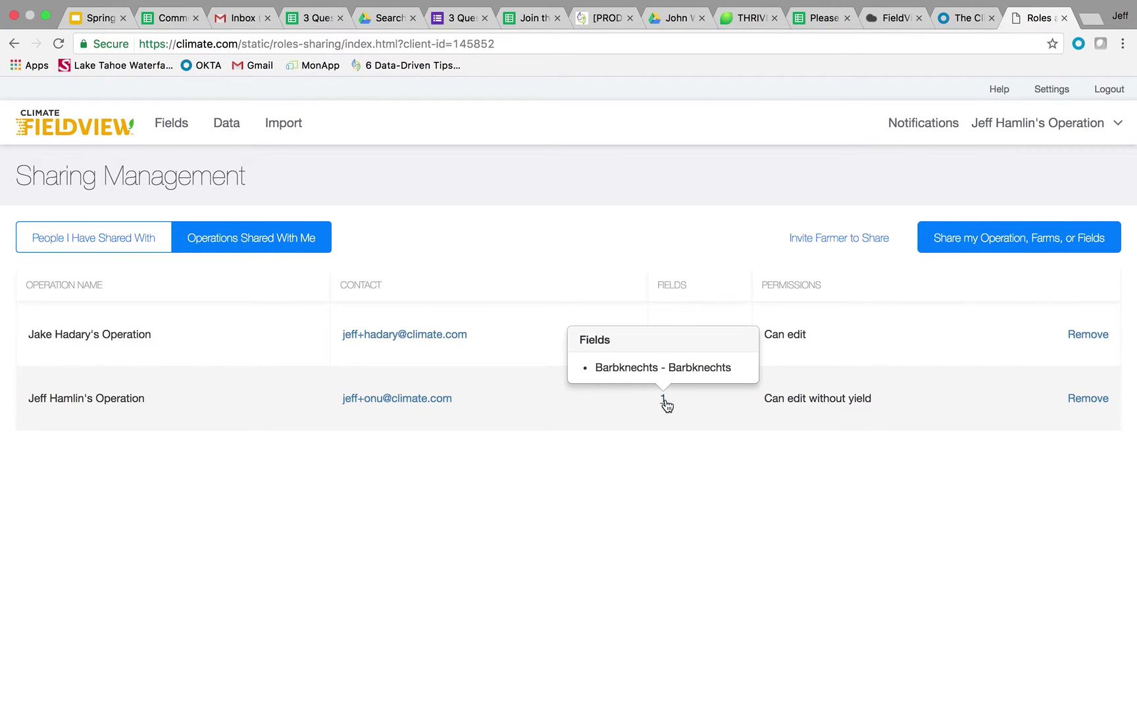
{"action": "left_click", "coordinate": [612, 263]}
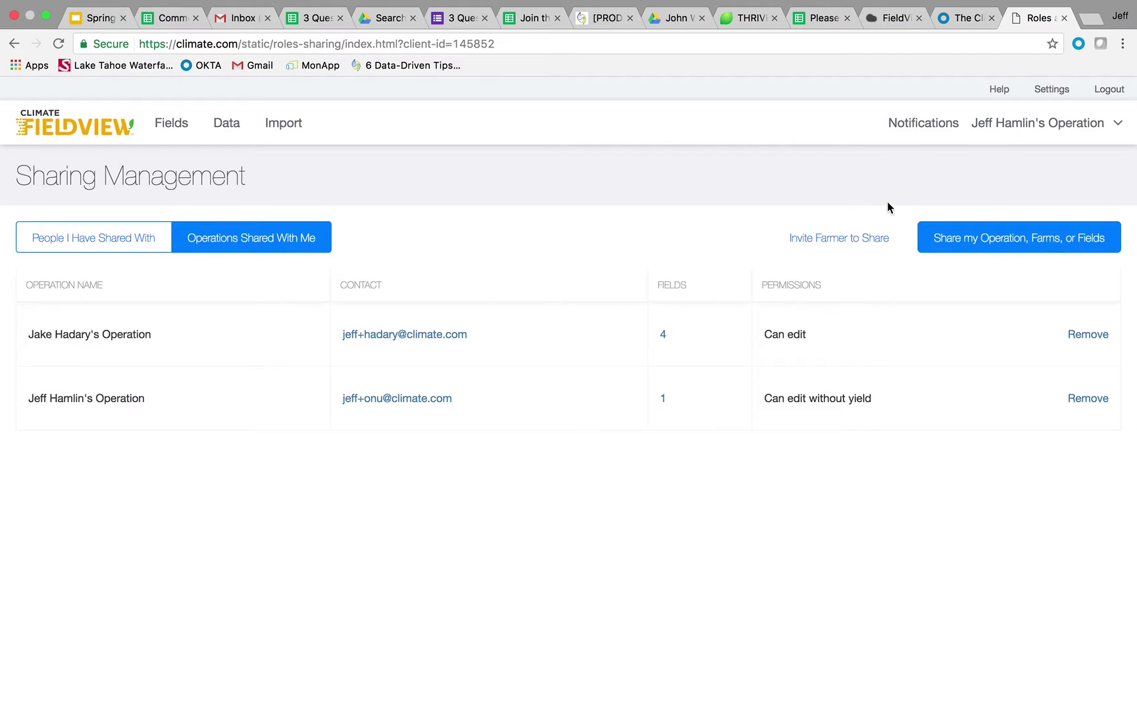
Step: Start a new share and add the colleague's e-mail address as the recipient
{"action": "left_click", "coordinate": [998, 235]}
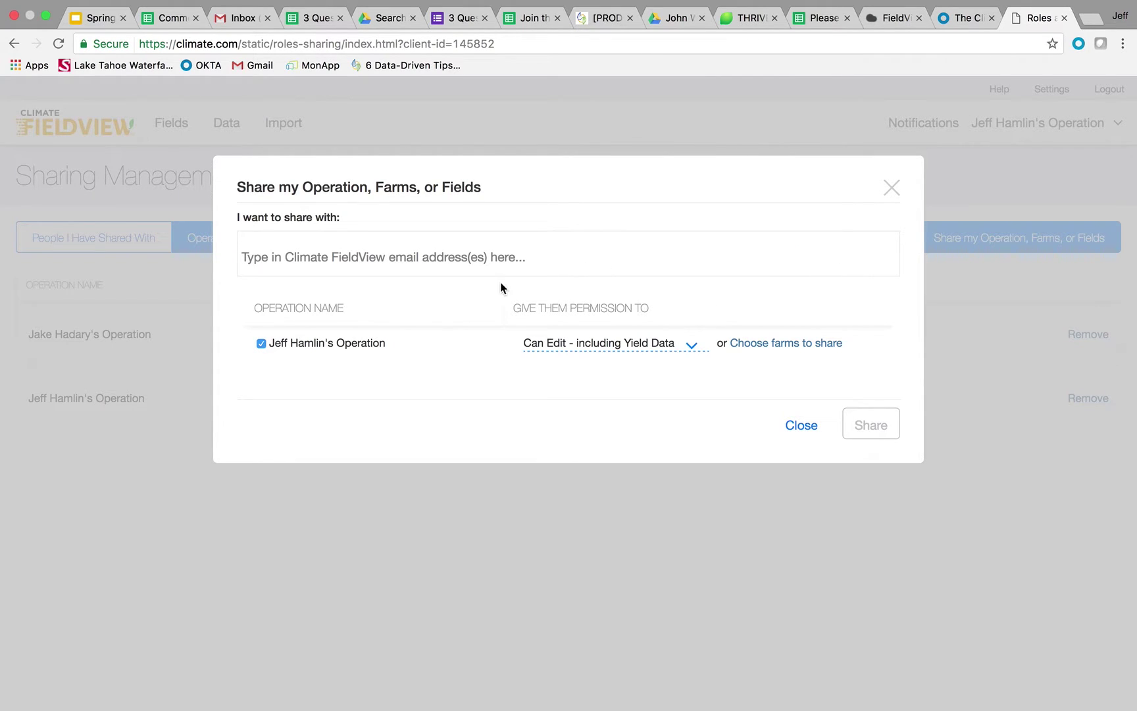
{"action": "left_click", "coordinate": [540, 261]}
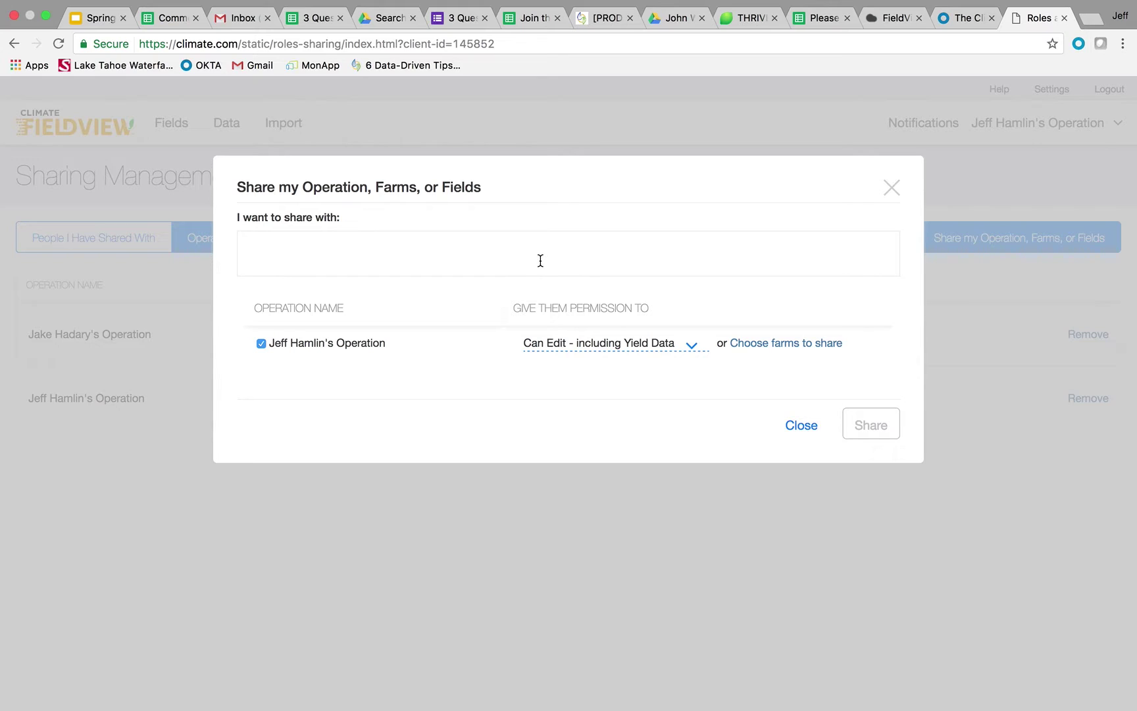
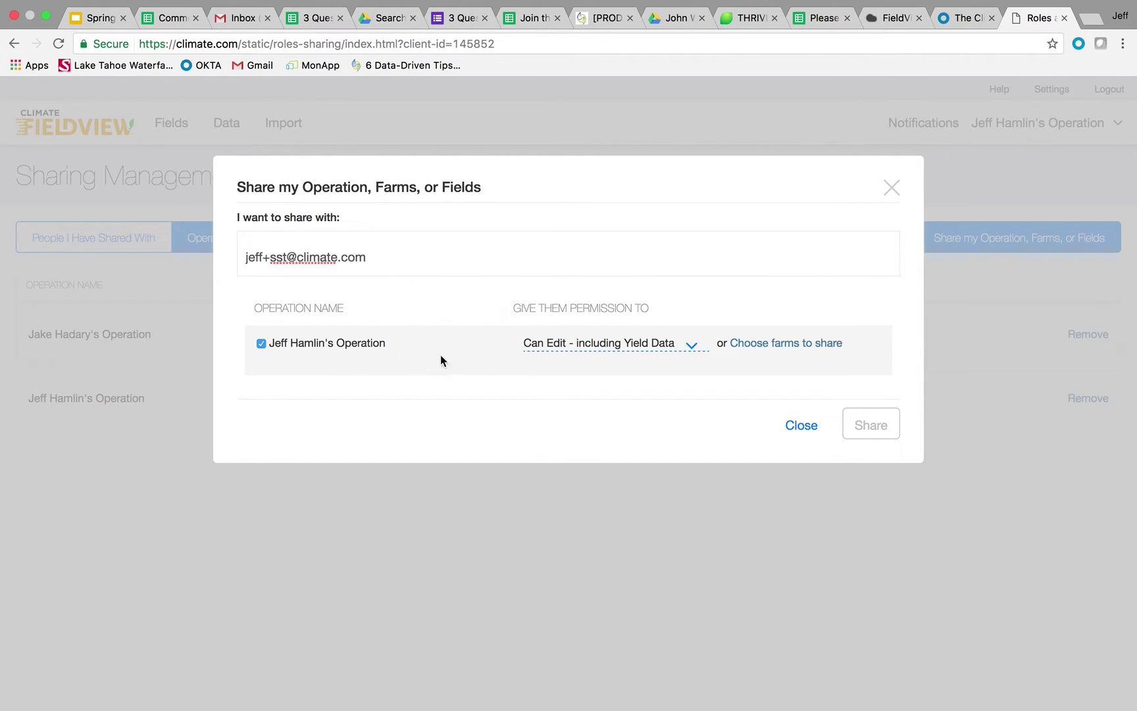
{"action": "key", "text": "Return"}
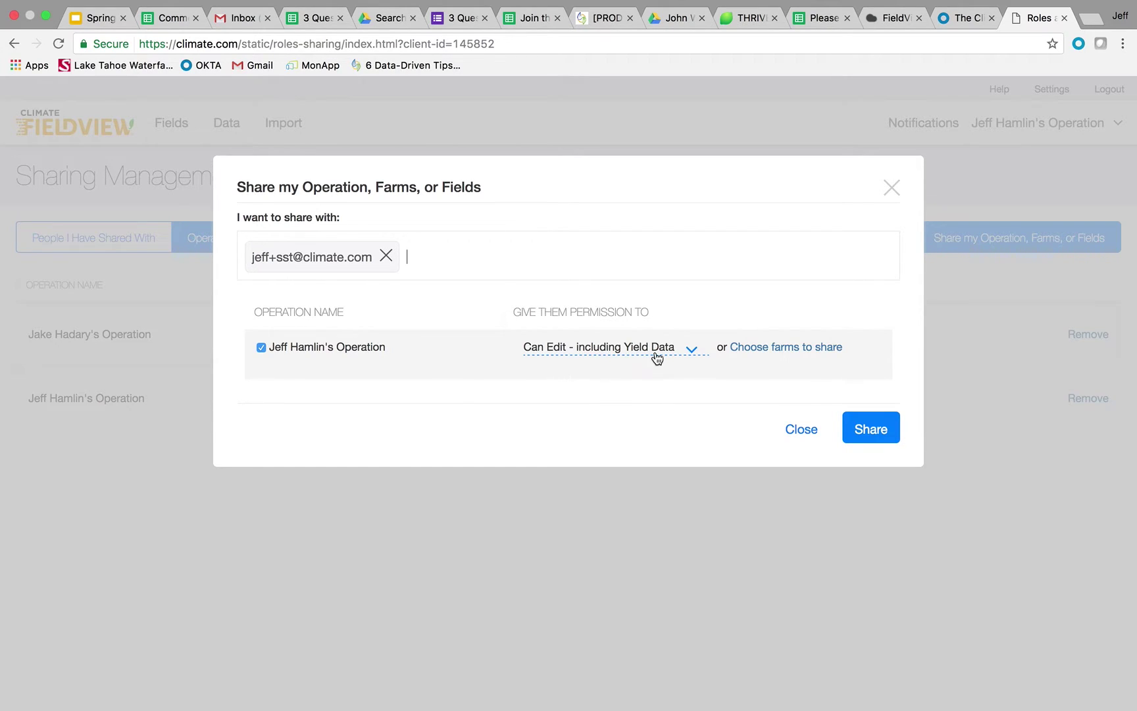
Step: Set the permission to 'Can Edit - excluding Yield Data' and open the farm choices
{"action": "left_click", "coordinate": [688, 353]}
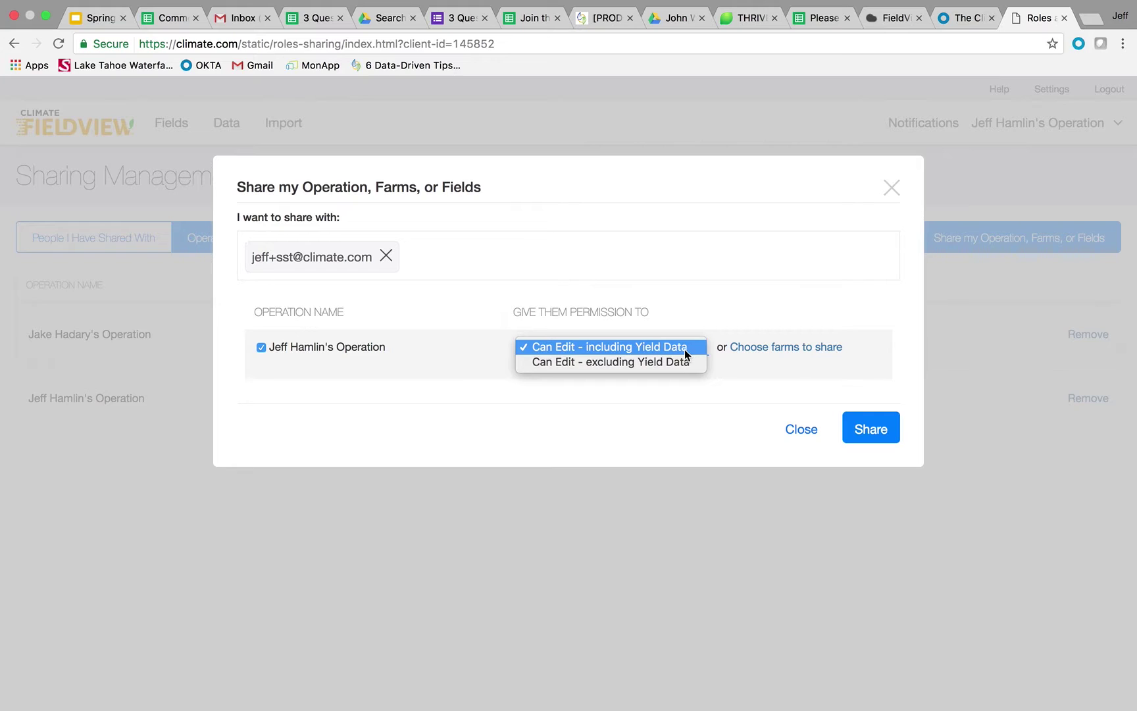
{"action": "left_click", "coordinate": [653, 363]}
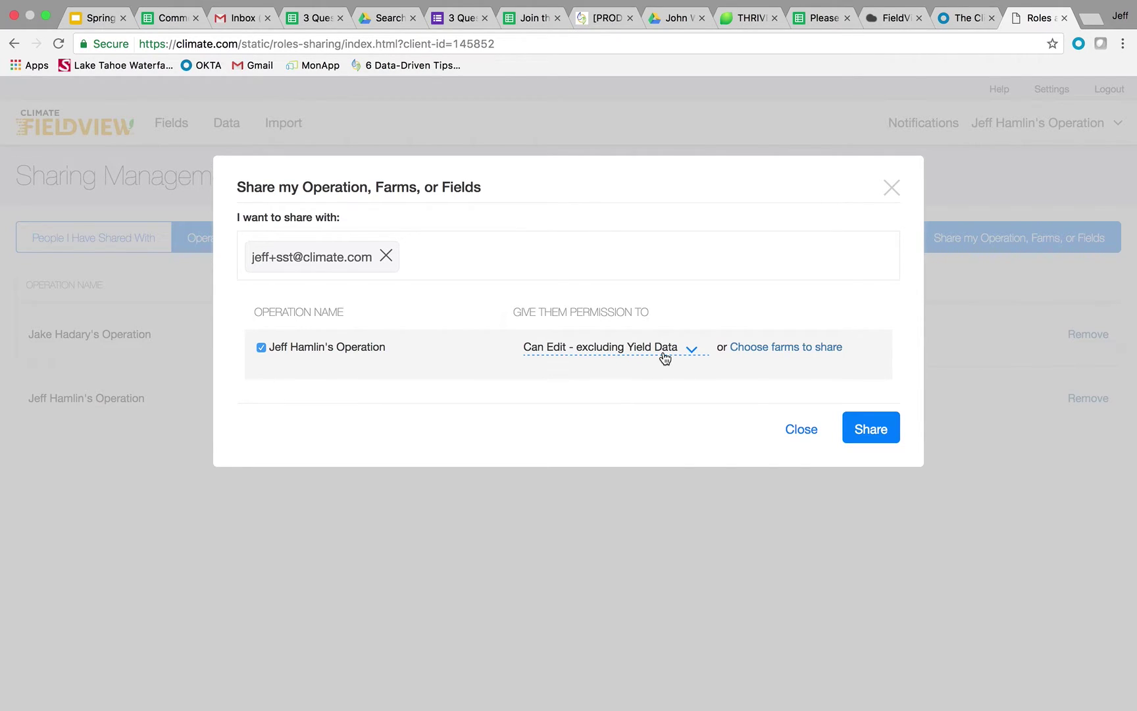
{"action": "left_click", "coordinate": [783, 349]}
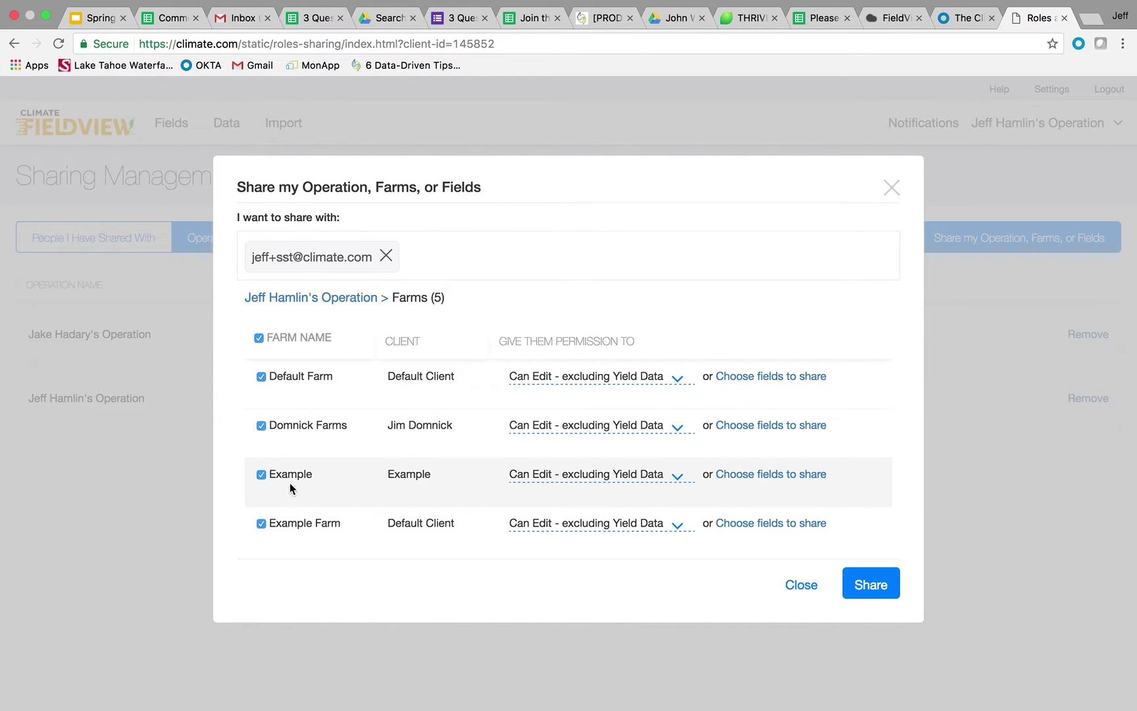
Step: Uncheck Domnick Farms, Example and Example Farm, leaving only Default Farm selected
{"action": "left_click", "coordinate": [261, 425]}
{"action": "left_click", "coordinate": [261, 474]}
{"action": "left_click", "coordinate": [261, 523]}
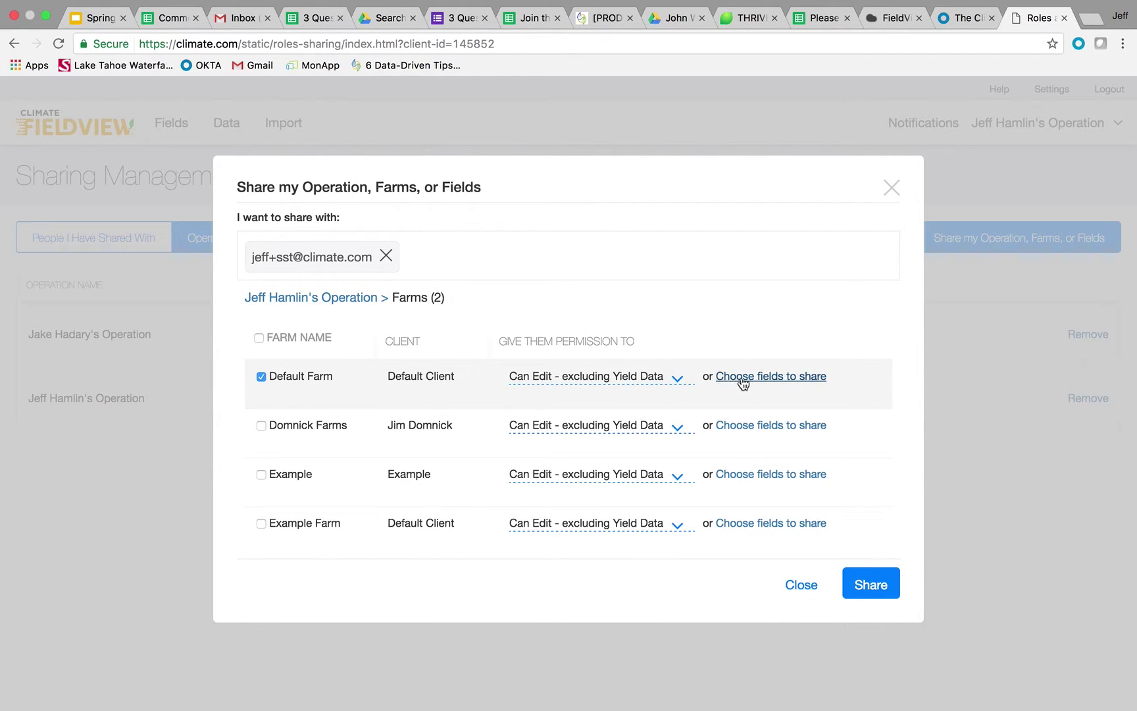
Step: In Default Farm's field list, exclude Across the Road, Archer, Carriage House, Dad's 60 and Eagle Point
{"action": "left_click", "coordinate": [742, 380]}
{"action": "left_click", "coordinate": [261, 376]}
{"action": "left_click", "coordinate": [261, 425]}
{"action": "left_click", "coordinate": [262, 523]}
{"action": "scroll", "coordinate": [419, 480], "scroll_direction": "down", "scroll_amount": 3}
{"action": "left_click", "coordinate": [262, 467]}
{"action": "left_click", "coordinate": [261, 515]}
Step: Also exclude Home 80, Jefferson Center, Omni 211 and South Independence from the share
{"action": "scroll", "coordinate": [337, 489], "scroll_direction": "down", "scroll_amount": 1}
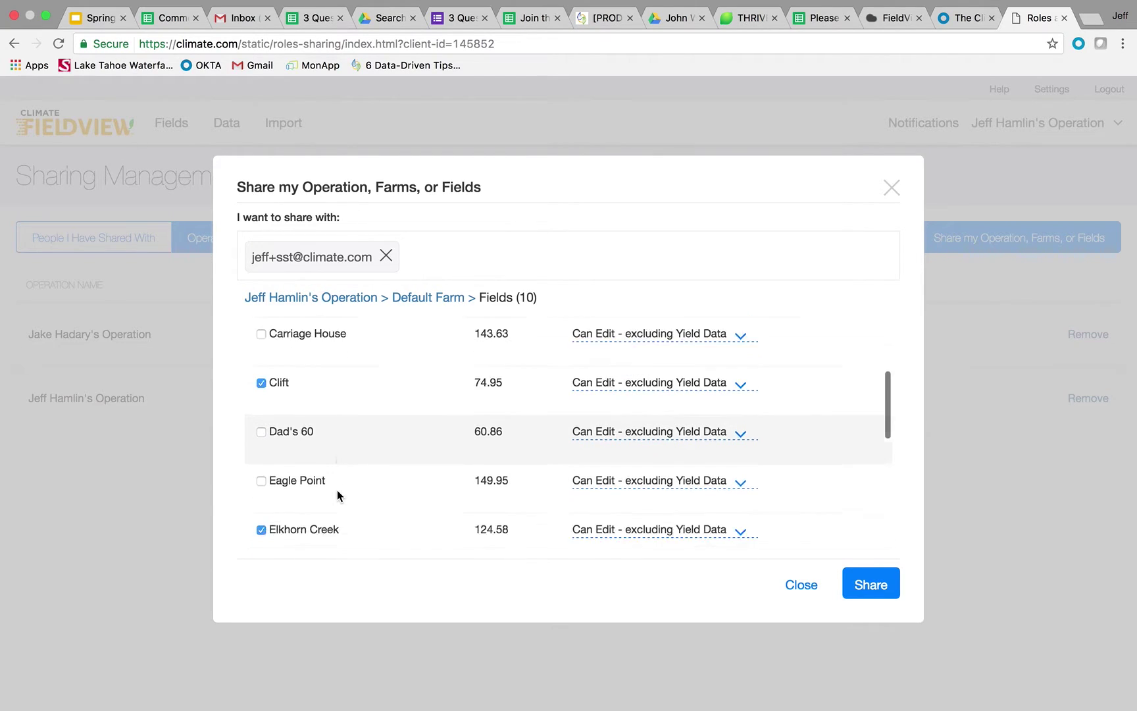
{"action": "scroll", "coordinate": [337, 490], "scroll_direction": "down", "scroll_amount": 3}
{"action": "left_click", "coordinate": [261, 347]}
{"action": "left_click", "coordinate": [260, 395]}
{"action": "left_click", "coordinate": [262, 493]}
{"action": "left_click", "coordinate": [261, 542]}
{"action": "scroll", "coordinate": [417, 400], "scroll_direction": "up", "scroll_amount": 8}
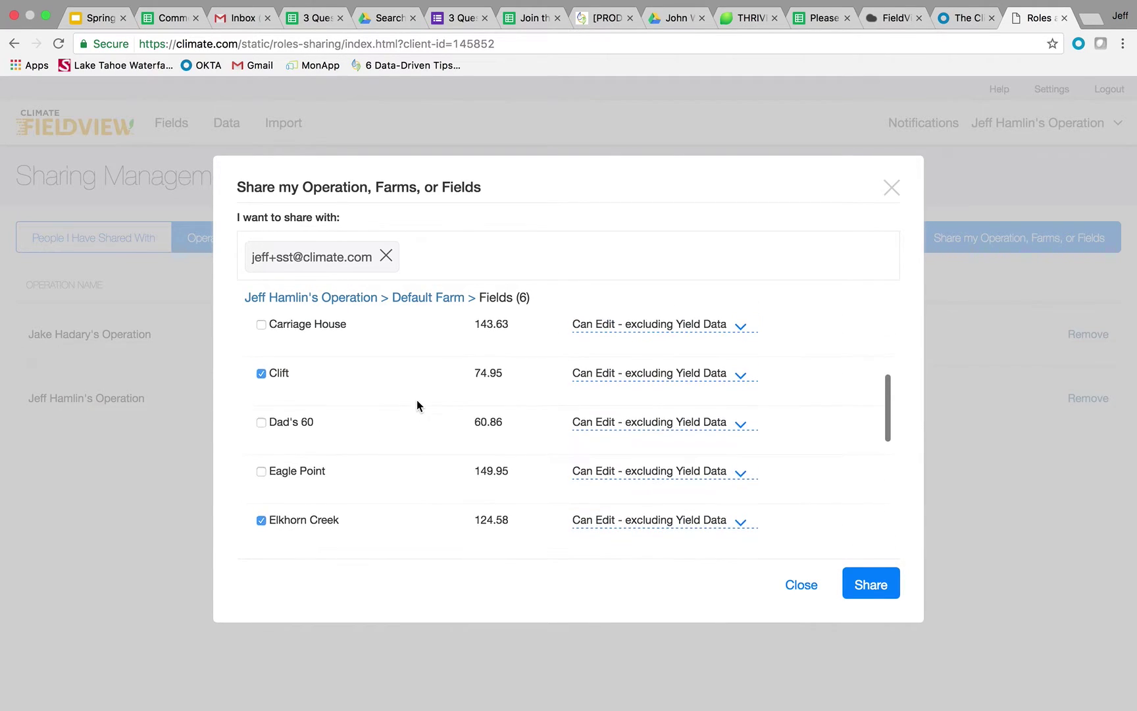
{"action": "scroll", "coordinate": [416, 400], "scroll_direction": "down", "scroll_amount": 2}
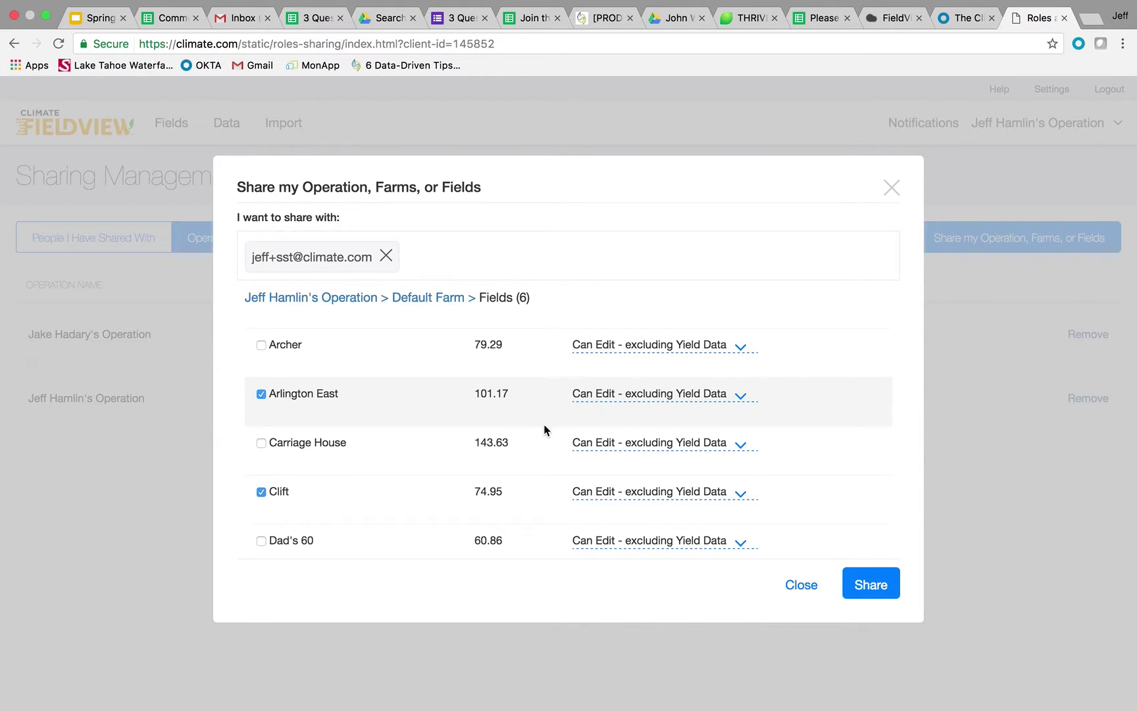
{"action": "left_click", "coordinate": [870, 584]}
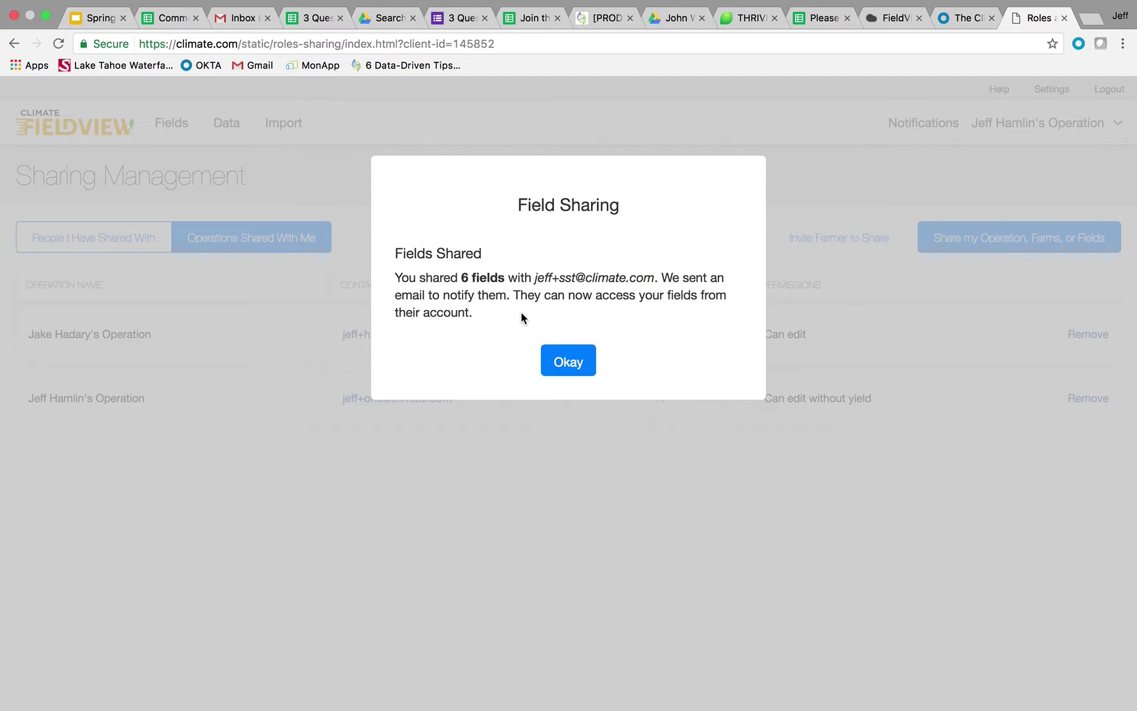
{"action": "left_click", "coordinate": [564, 361]}
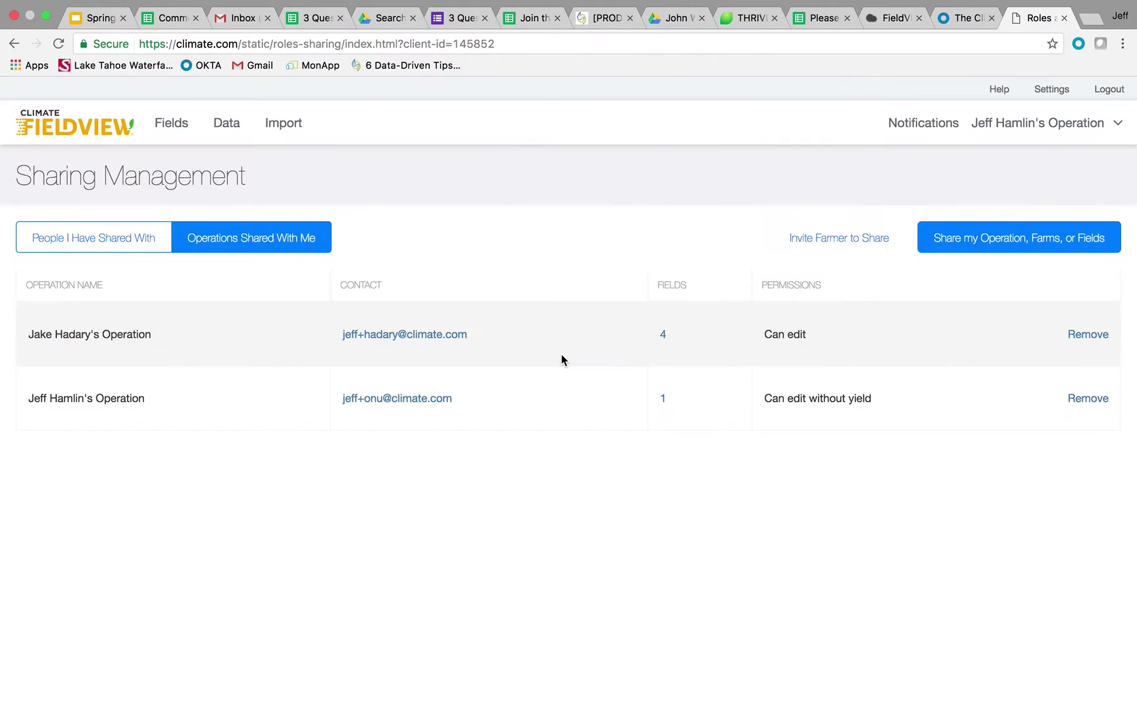
{"action": "left_click", "coordinate": [150, 243]}
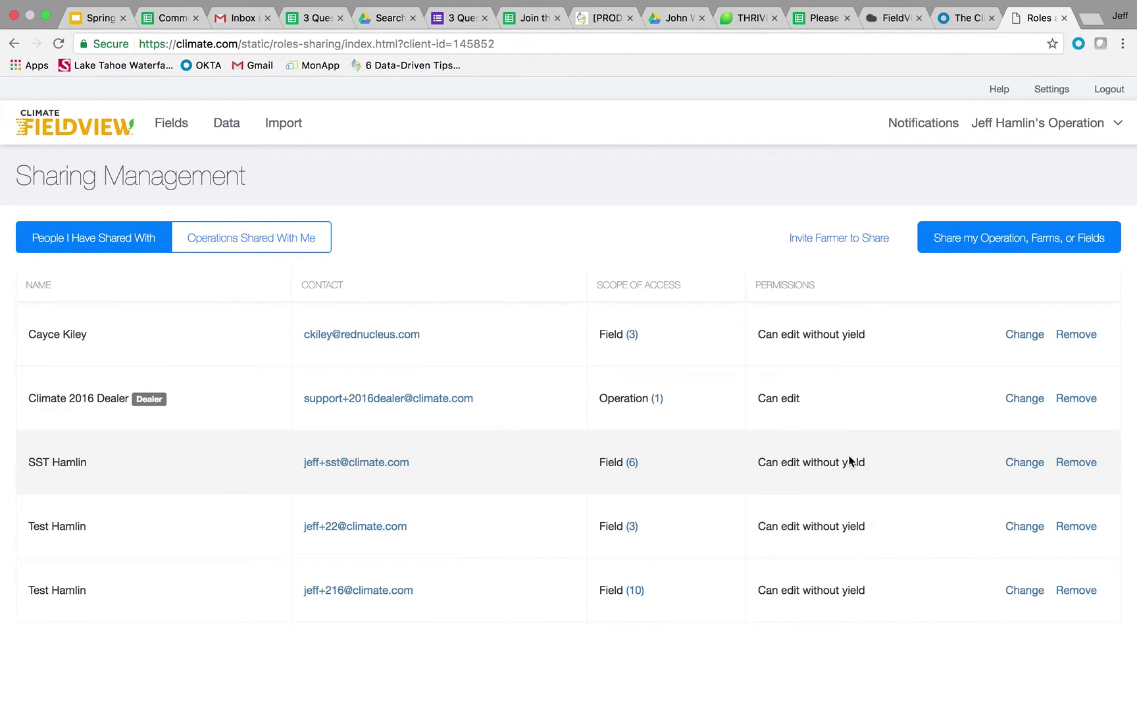
{"action": "left_click", "coordinate": [1024, 463]}
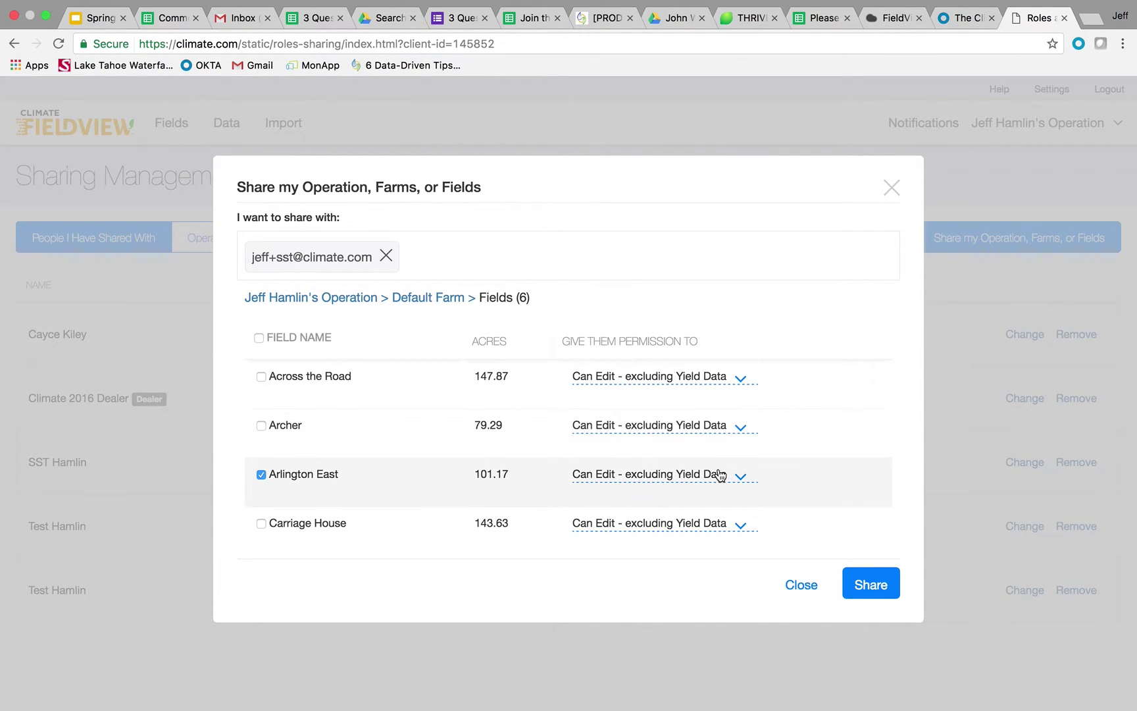
{"action": "left_click", "coordinate": [796, 585]}
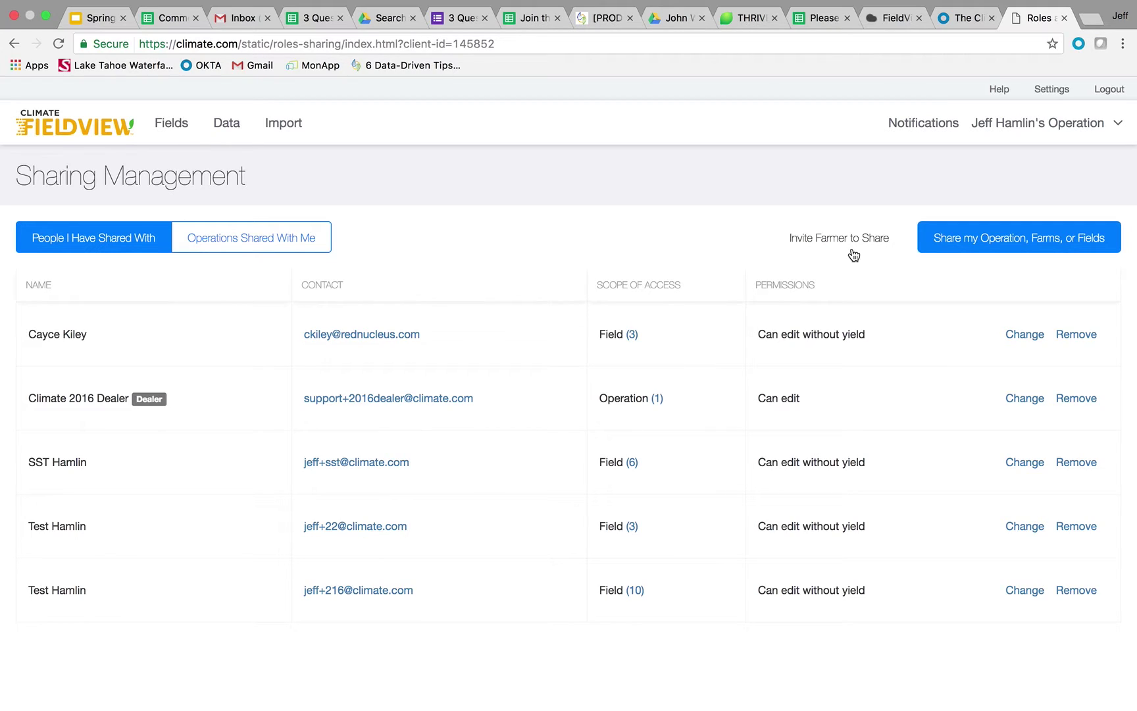
{"action": "left_click", "coordinate": [850, 240]}
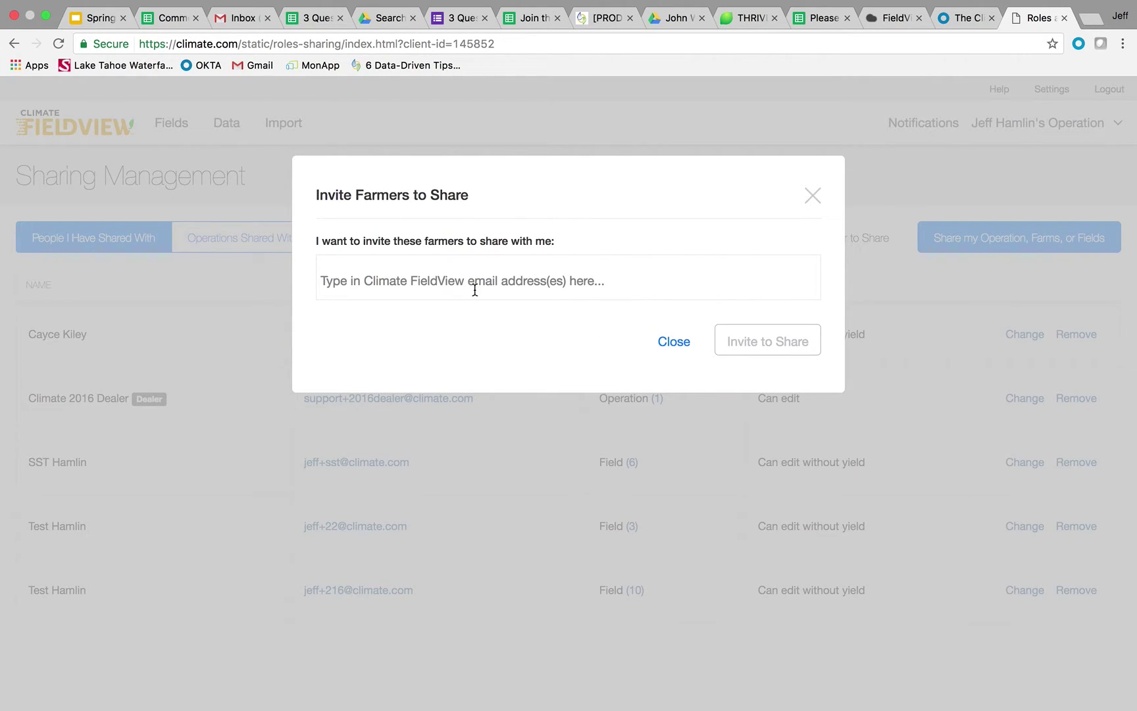
{"action": "left_click", "coordinate": [452, 280]}
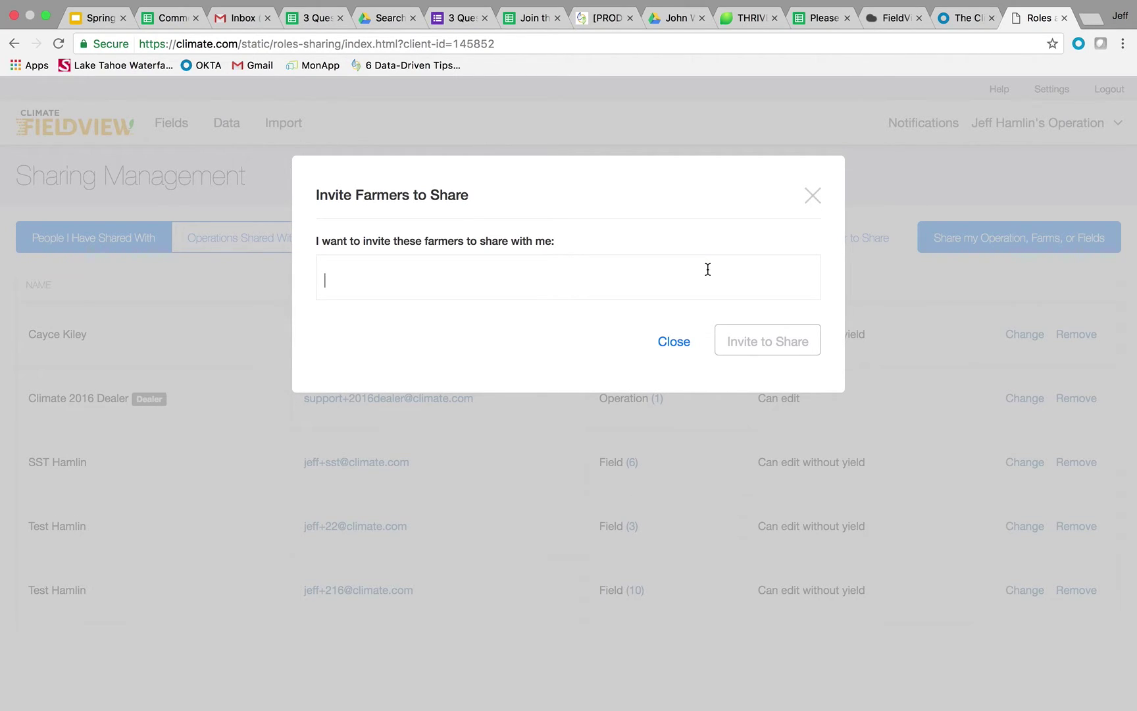
{"action": "left_click", "coordinate": [670, 341]}
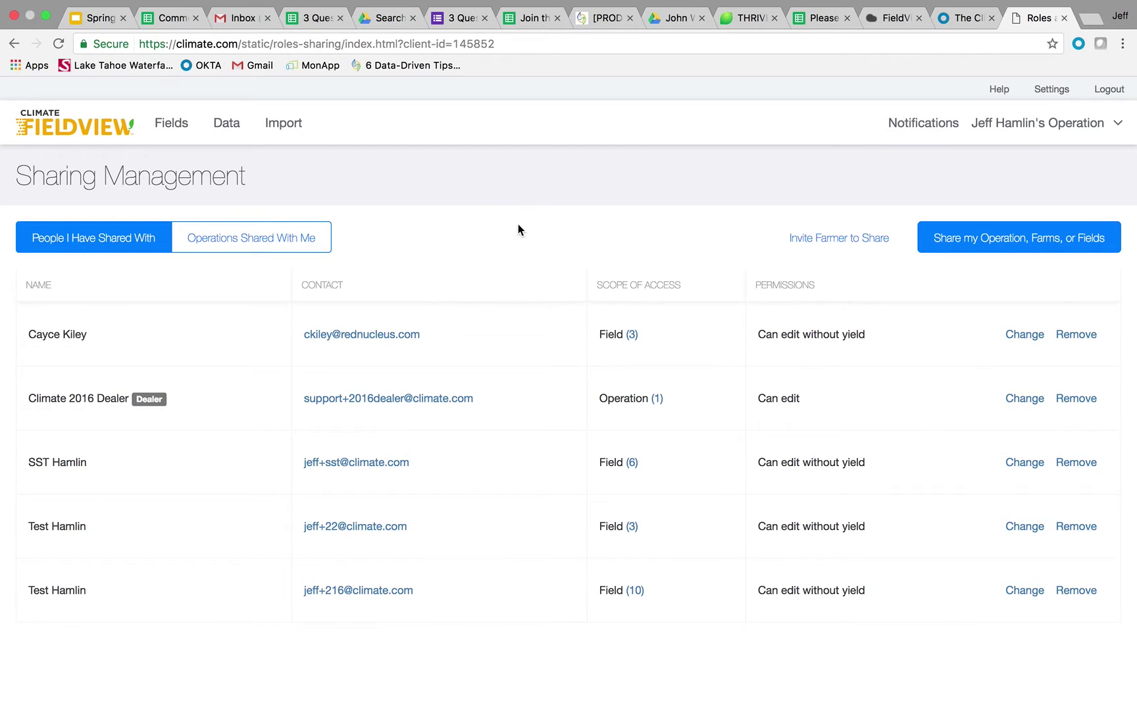
{"action": "key", "text": "ctrl+Up"}
Step: Switch to the mirrored iPad screen showing the FieldView Overview
{"action": "left_click", "coordinate": [592, 238]}
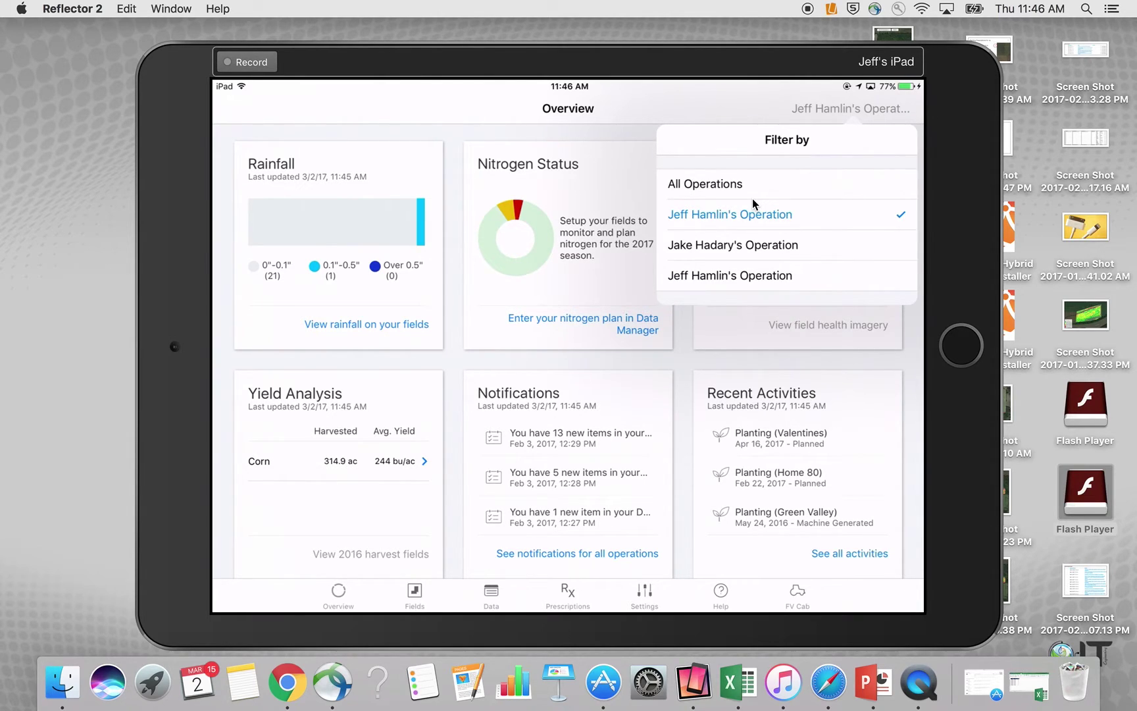
Step: Choose All Operations in the Filter by list
{"action": "left_click", "coordinate": [753, 198]}
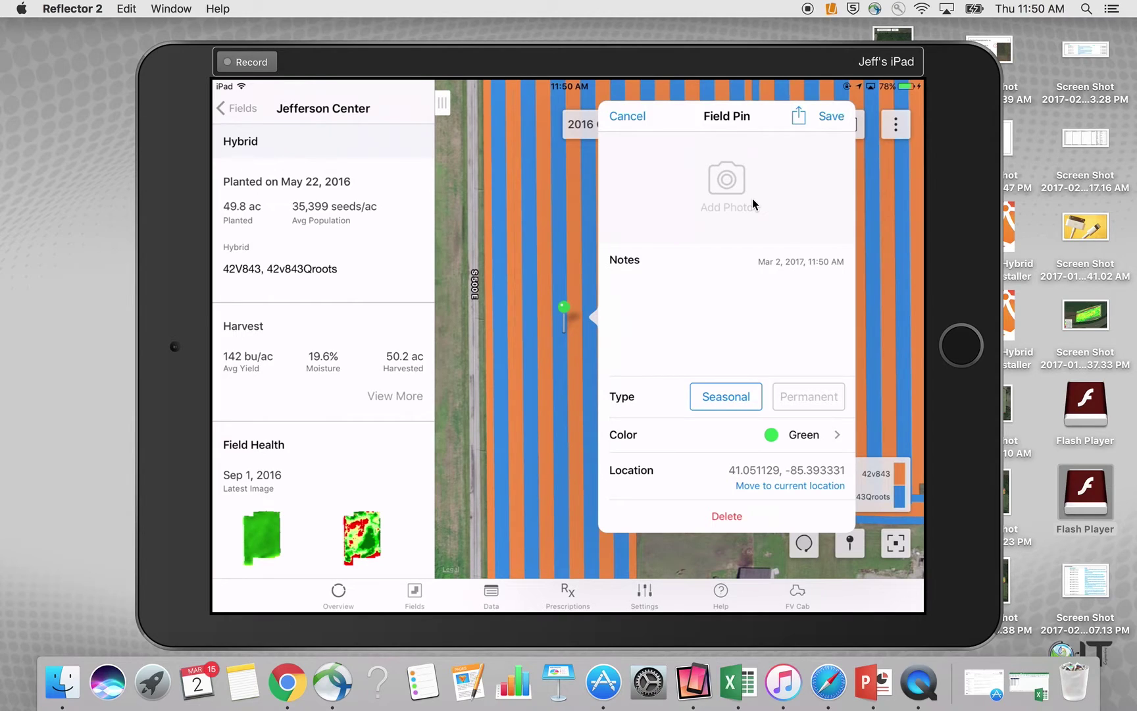
Step: Add a photo from the iPad's library to the Jefferson Center field pin
{"action": "left_click", "coordinate": [754, 204]}
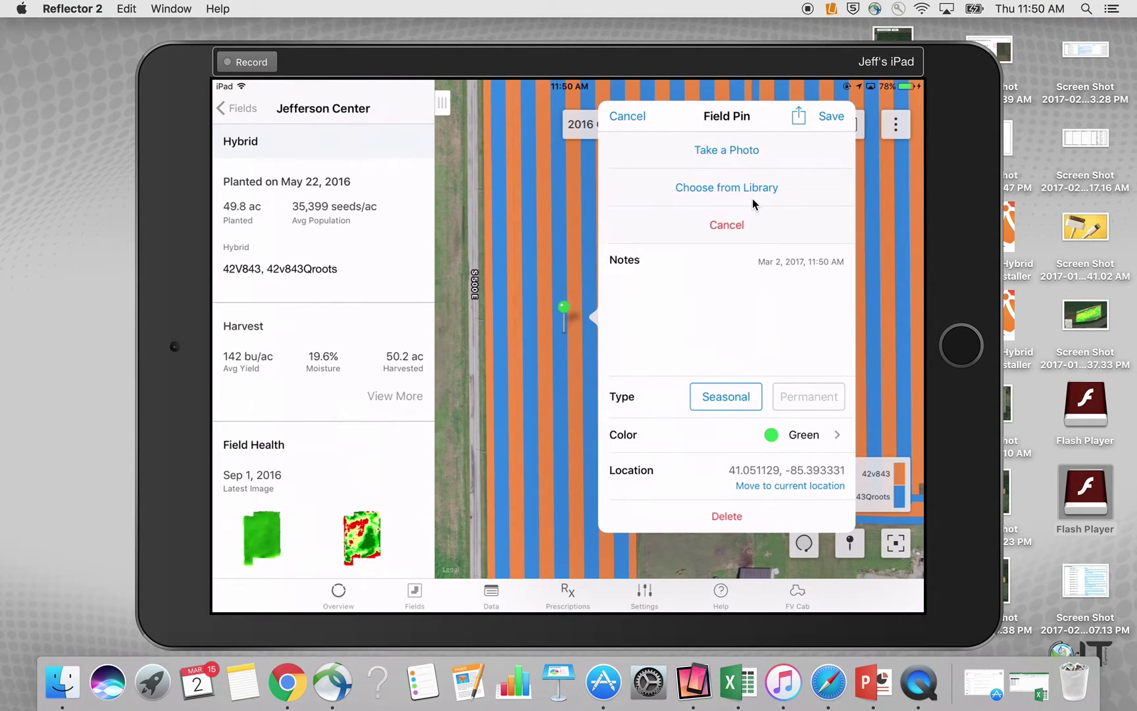
{"action": "left_click", "coordinate": [755, 204]}
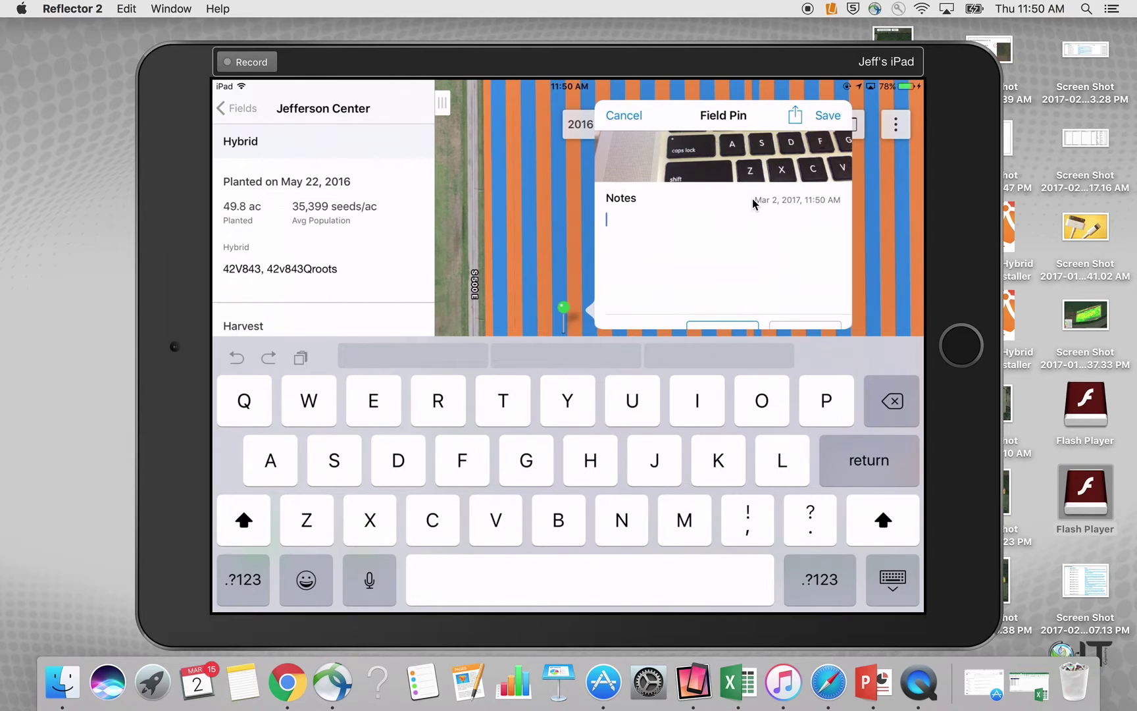
Step: Enter 'Stand count = 32000' in the pin's notes
{"action": "type", "text": "Stand count "}
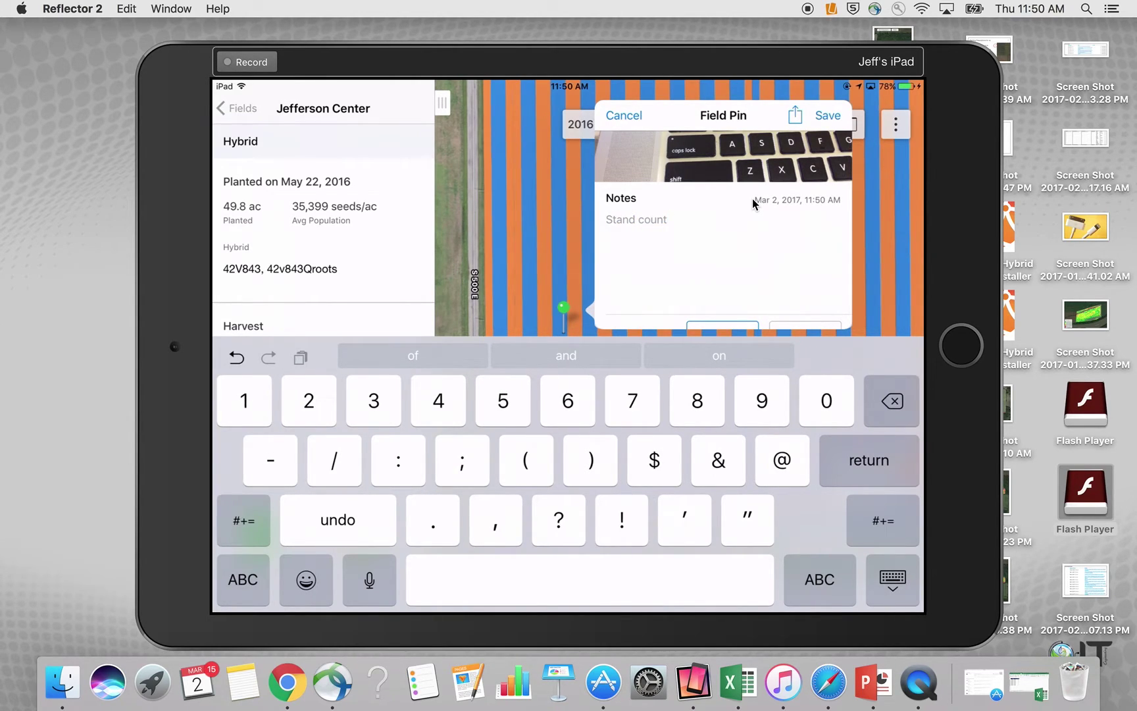
{"action": "type", "text": "= 32000"}
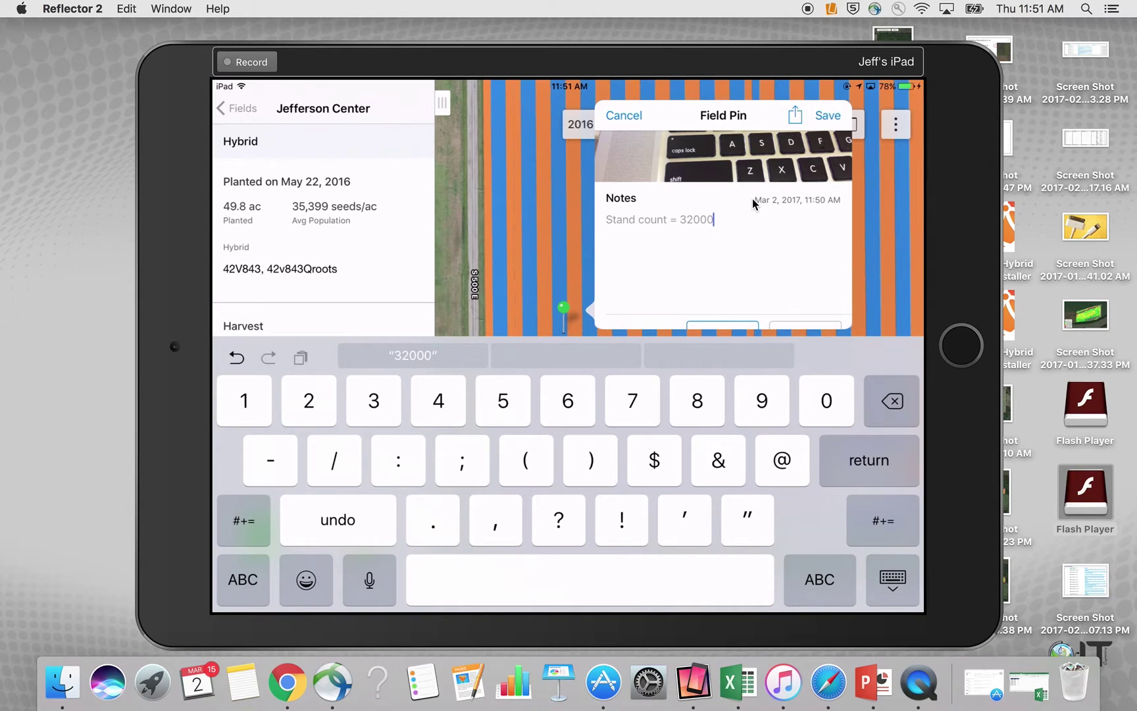
{"action": "scroll", "coordinate": [754, 202], "scroll_direction": "down", "scroll_amount": 5}
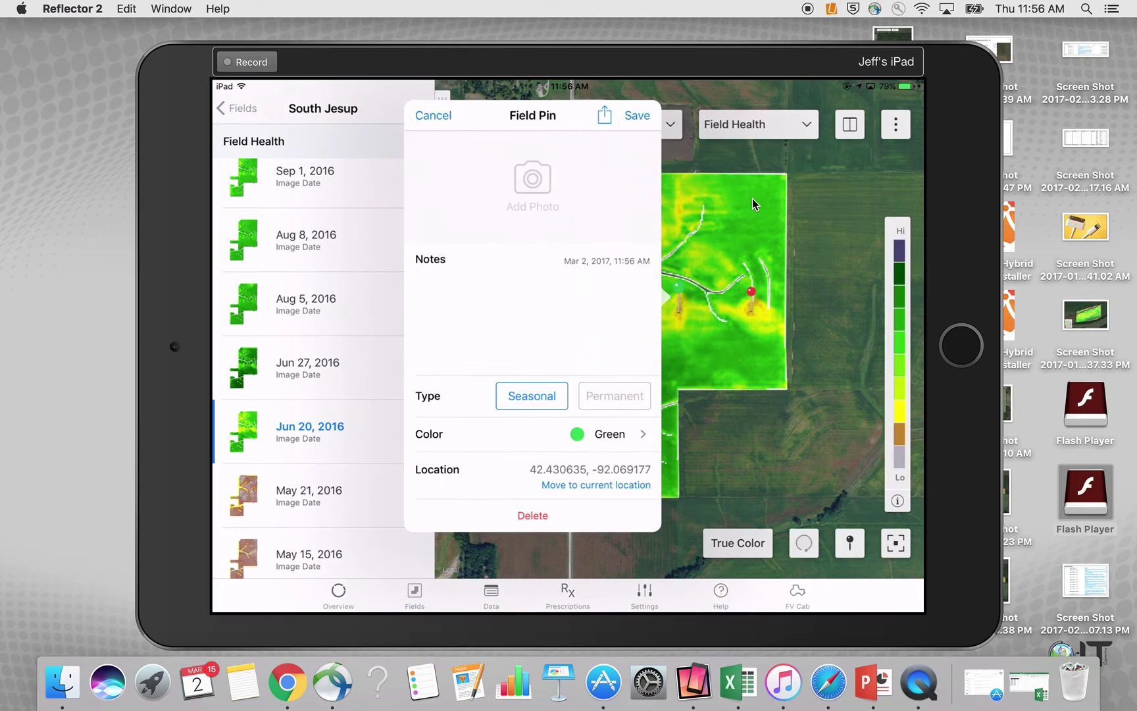
Step: Enter a note identifying the scout plus 'Hey, we have flooding here', then save the pin
{"action": "type", "text": "J"}
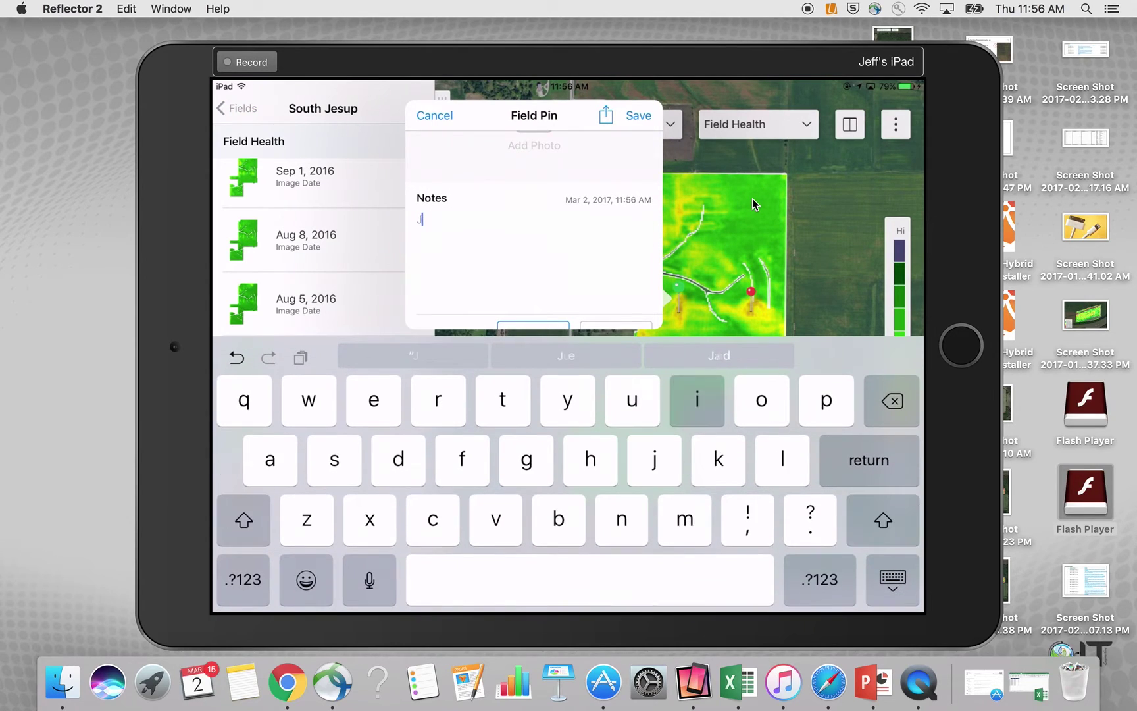
{"action": "type", "text": "im scout here"}
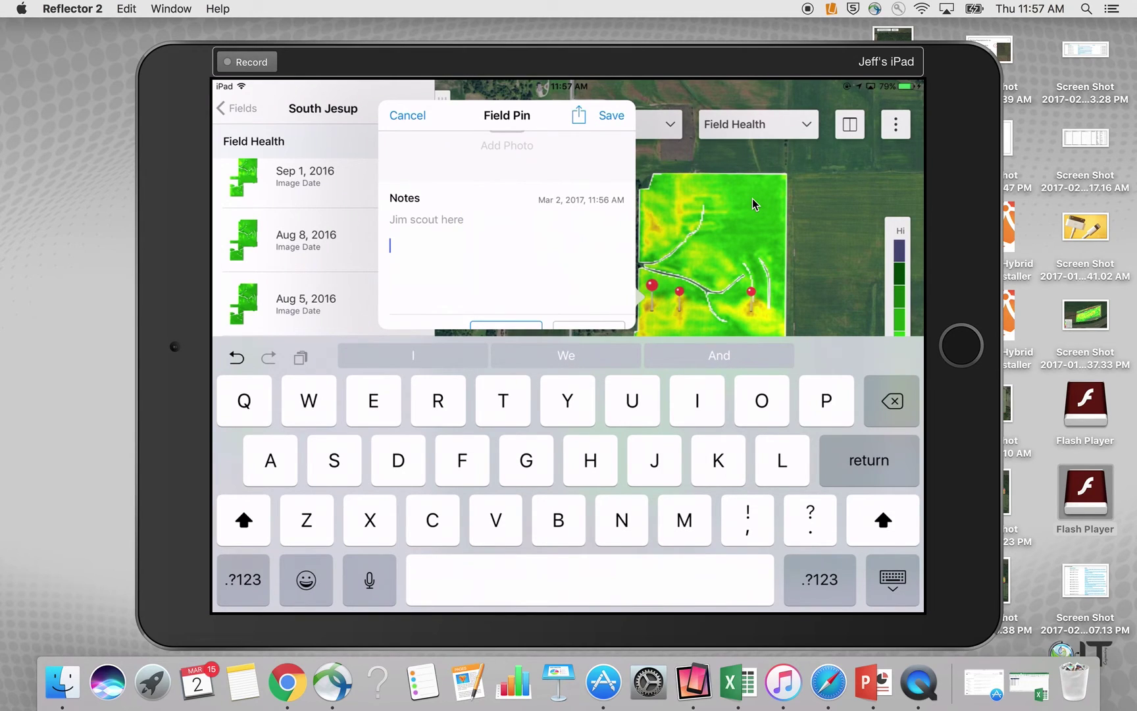
{"action": "type", "text": "Hey, we ha"}
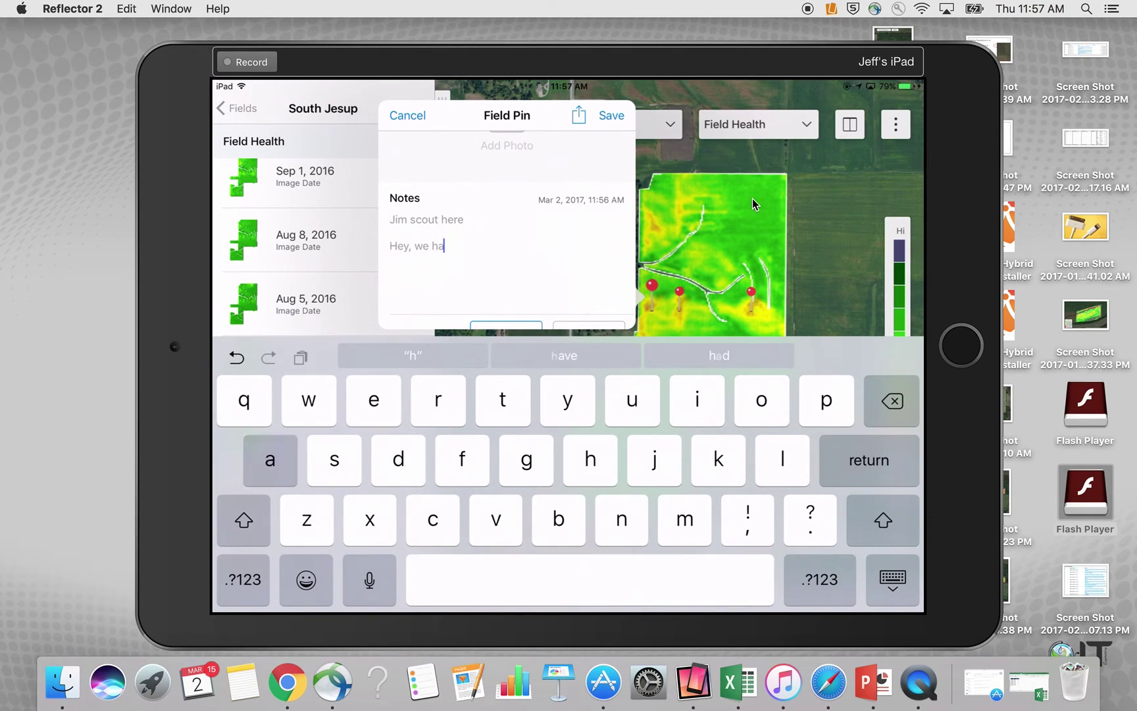
{"action": "type", "text": "ve "}
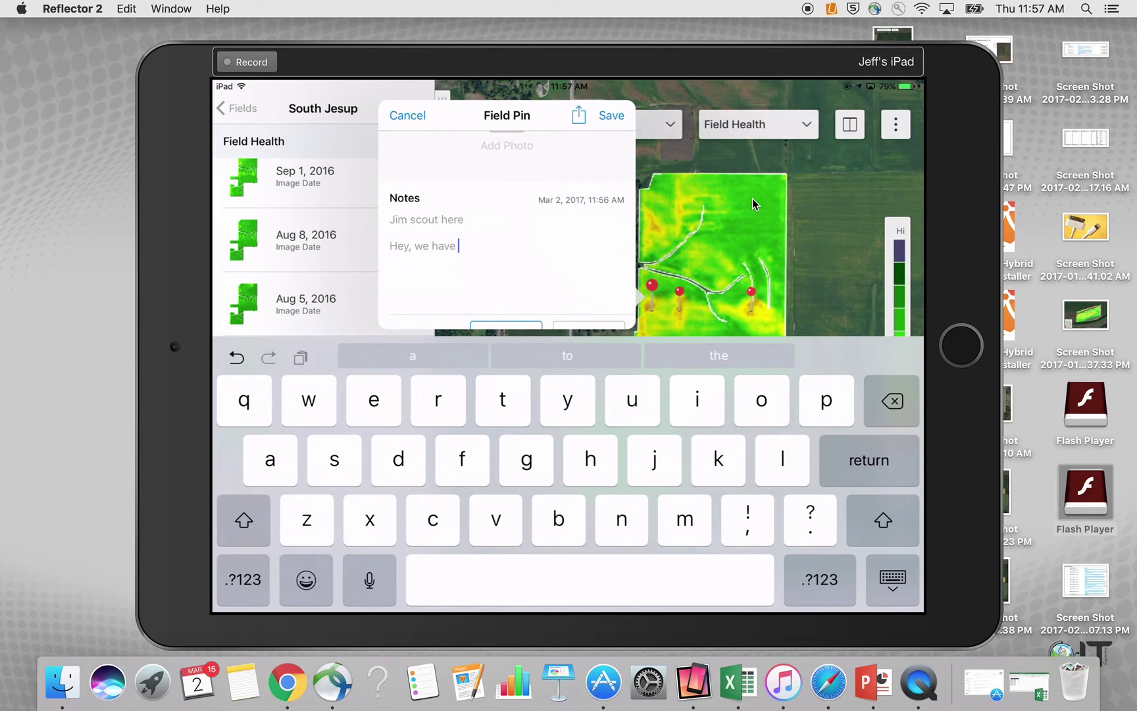
{"action": "type", "text": "flooding here"}
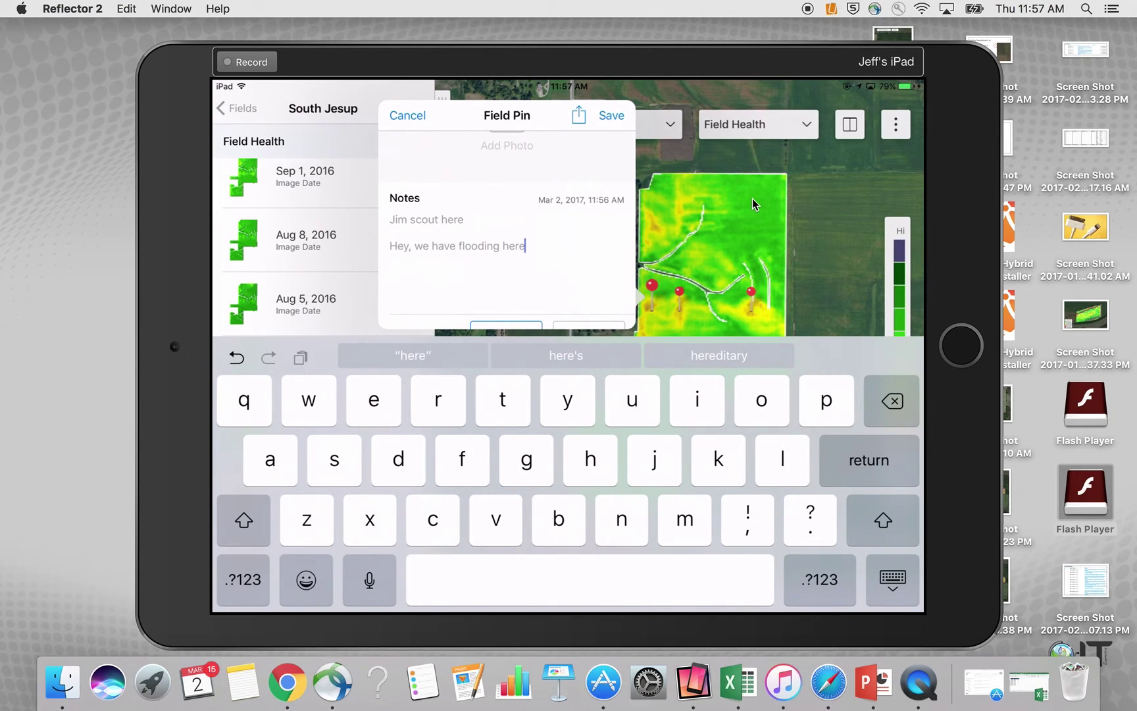
{"action": "left_click", "coordinate": [612, 116]}
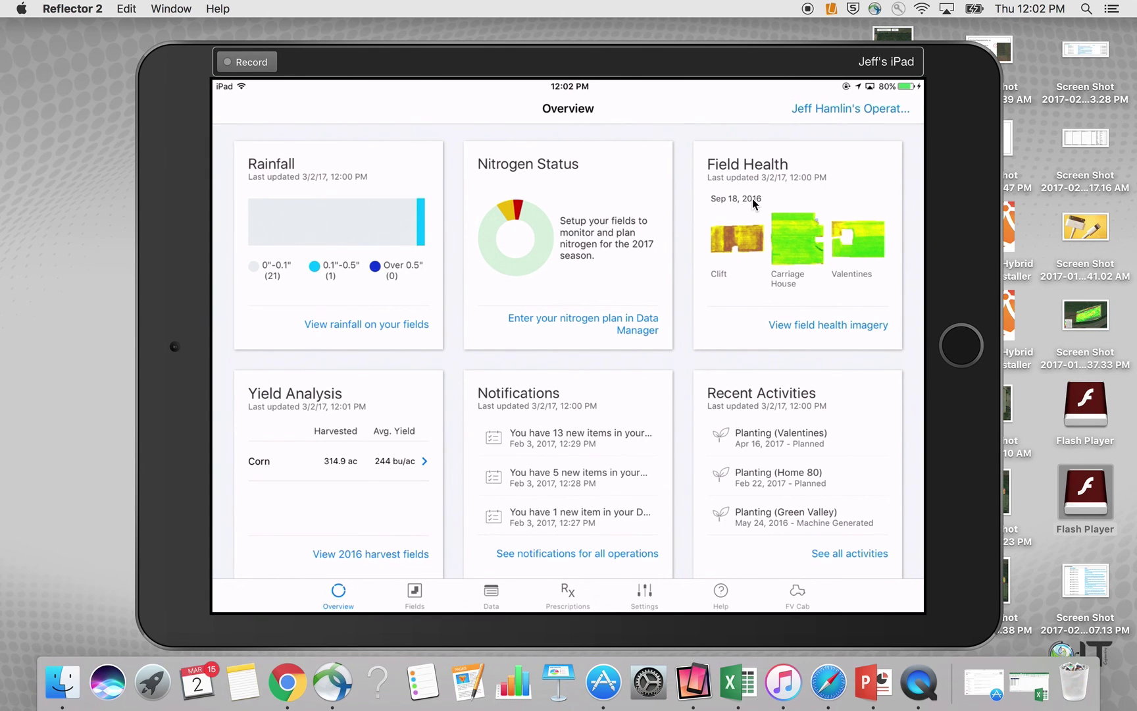
Step: Switch to the full-screen PowerPoint slideshow and advance to the 'Questions?' support contacts slide
{"action": "key", "text": "ctrl+Up"}
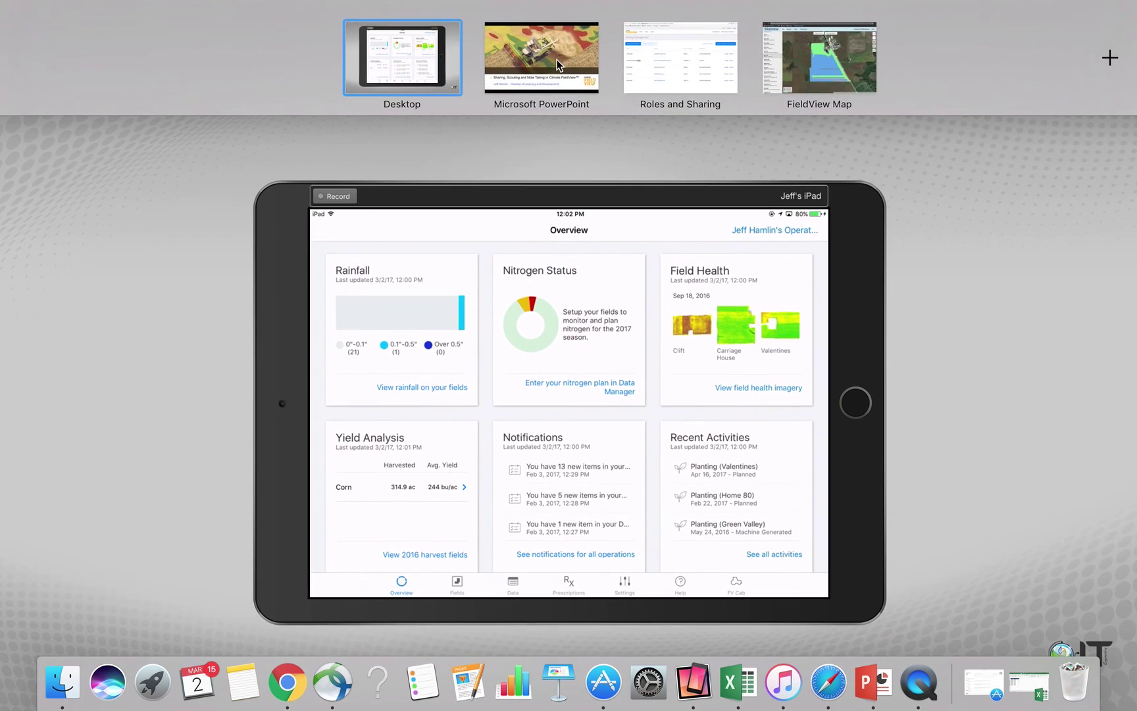
{"action": "left_click", "coordinate": [555, 59]}
{"action": "key", "text": "Right"}
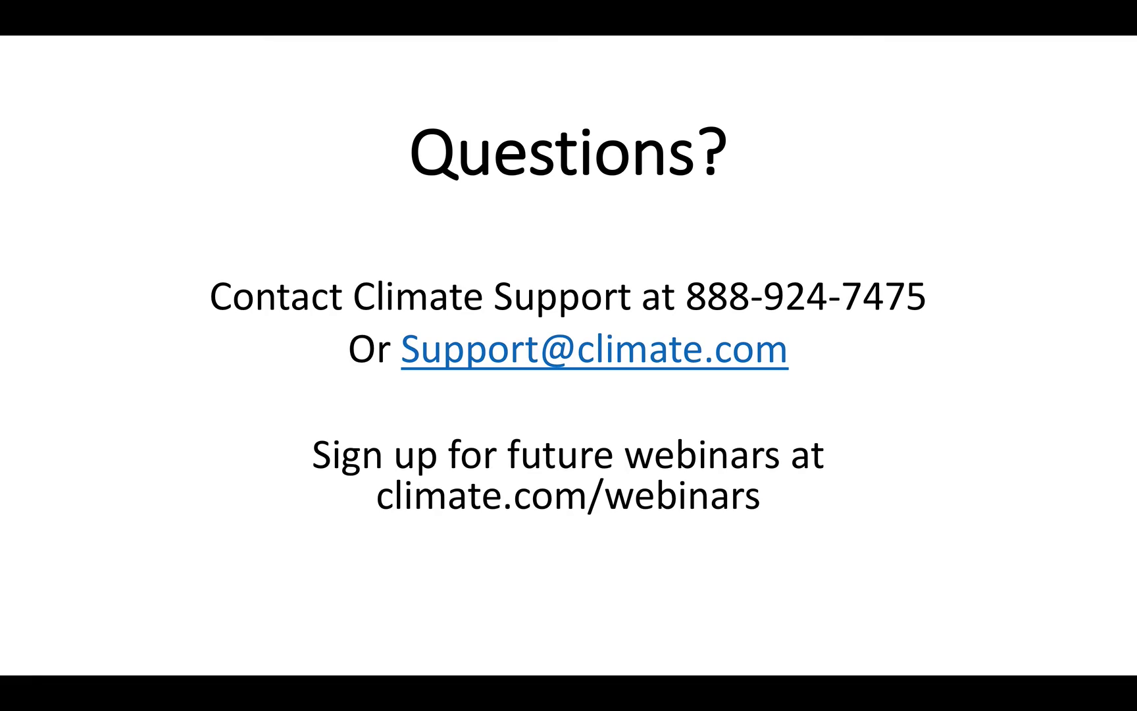